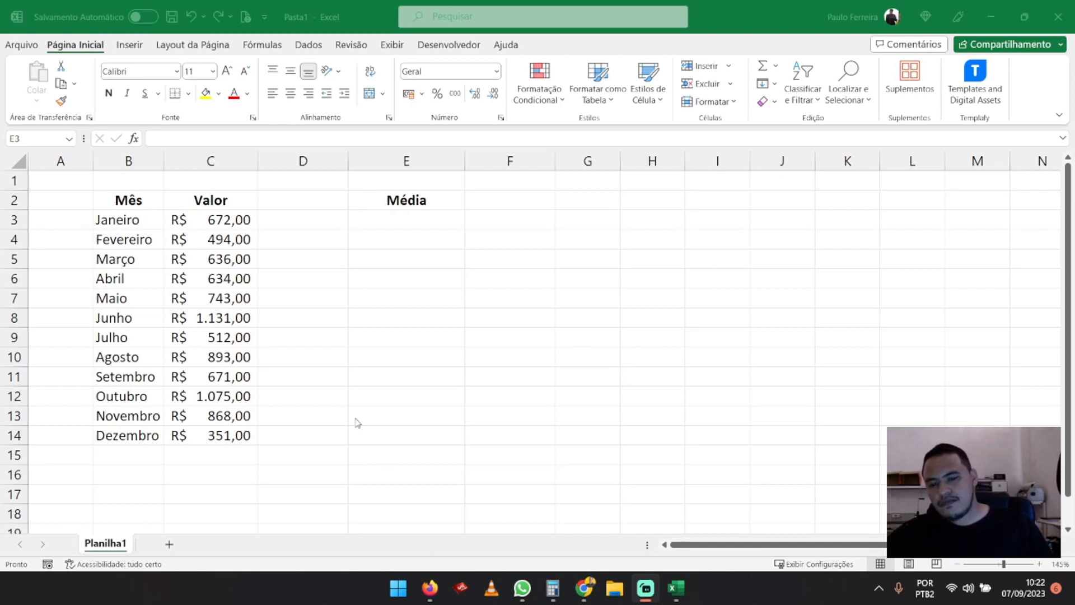
- Switch to the Windows Calculator and place its window beside the monthly values table
click(404, 214)
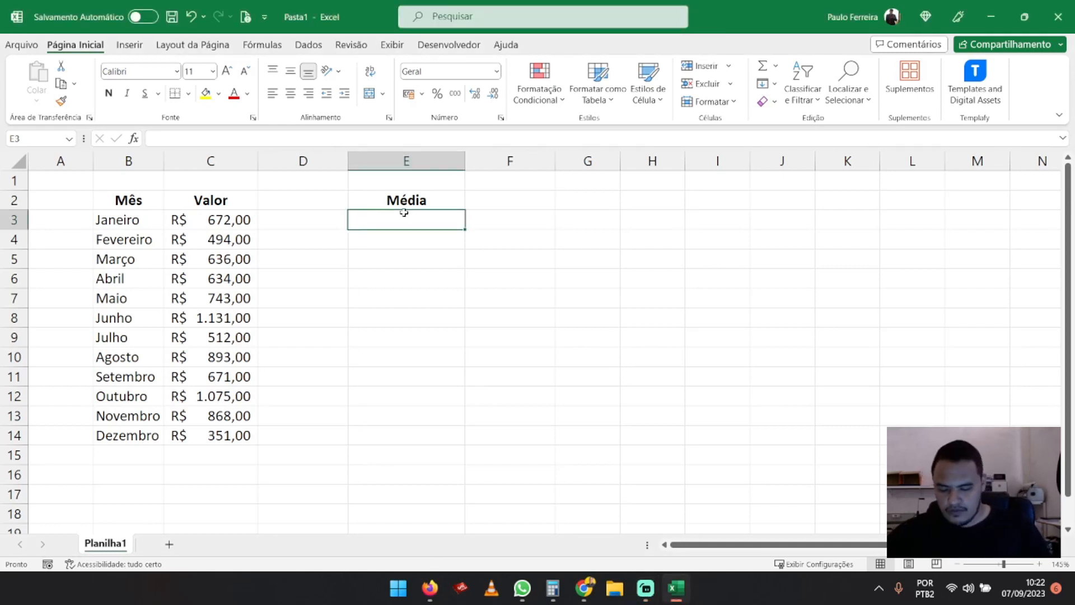
key(super+r)
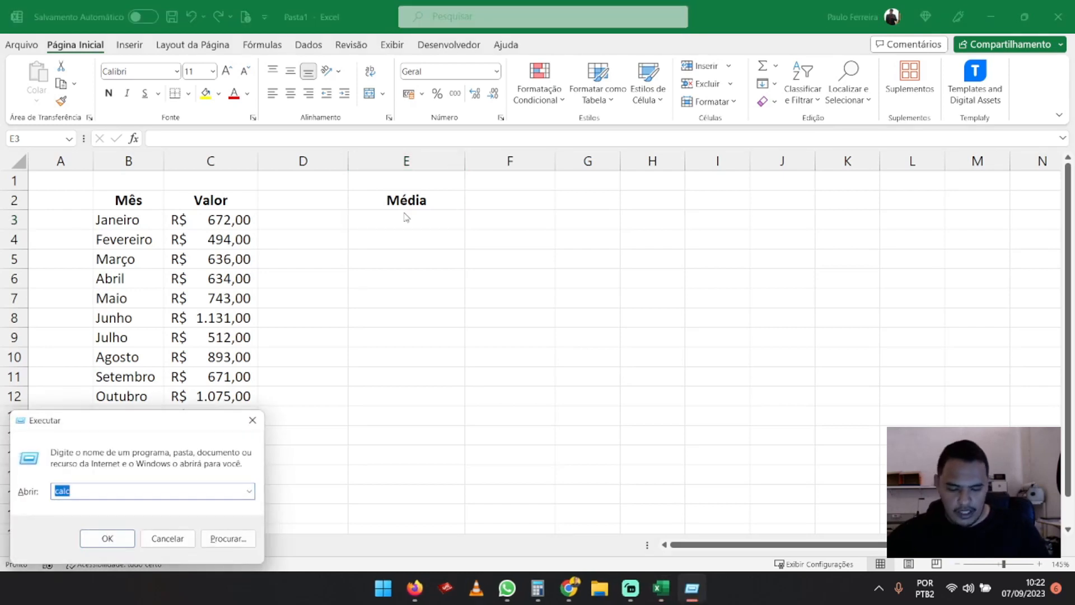
key(Return)
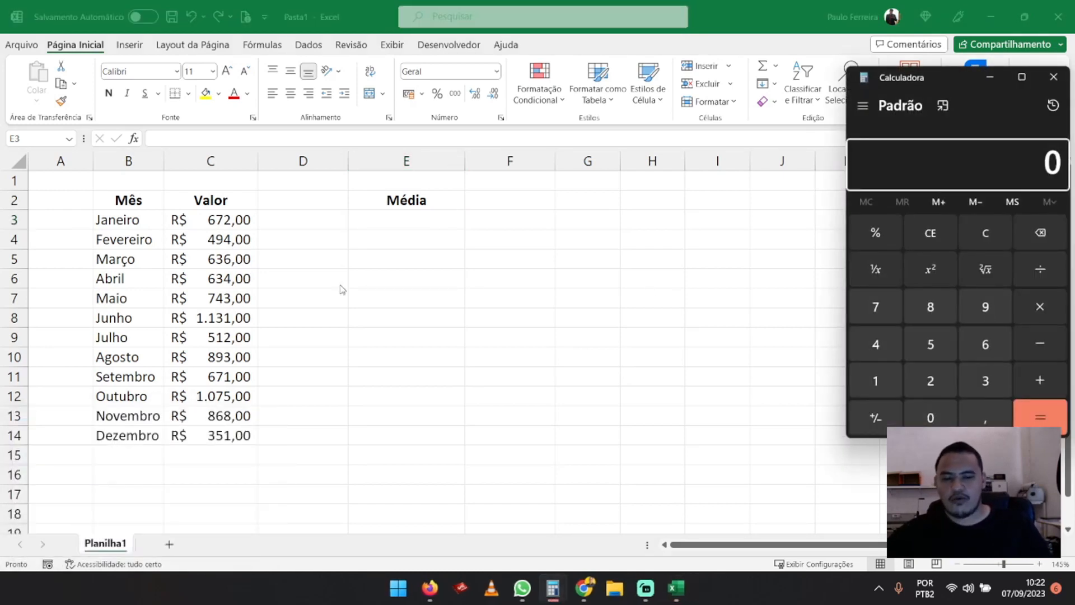
drag(956, 76, 606, 73)
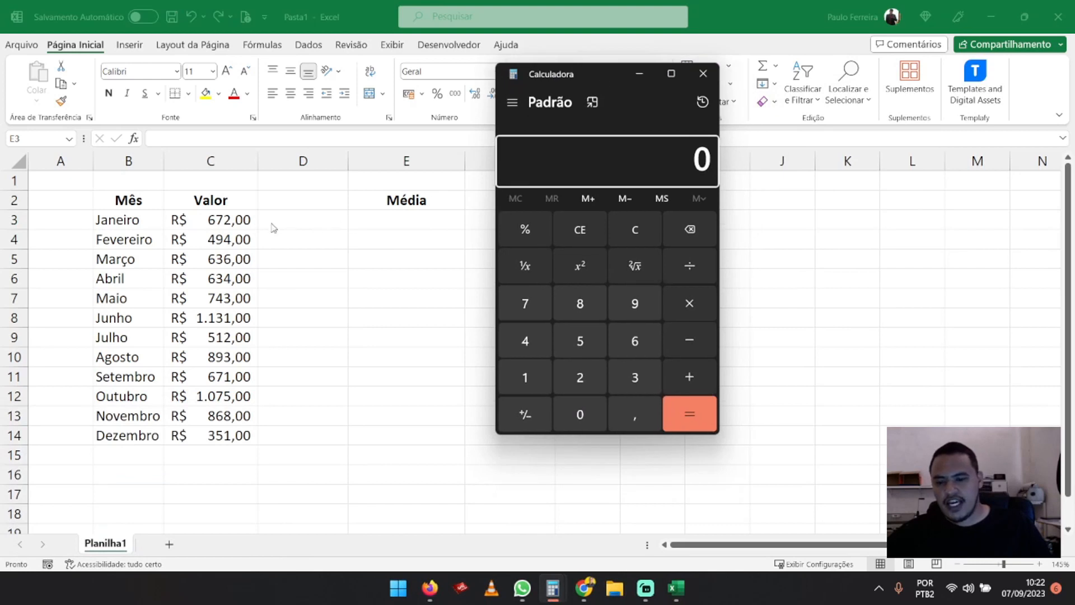
- Add the January and February values, 672 and 494, in the calculator
click(635, 341)
click(528, 298)
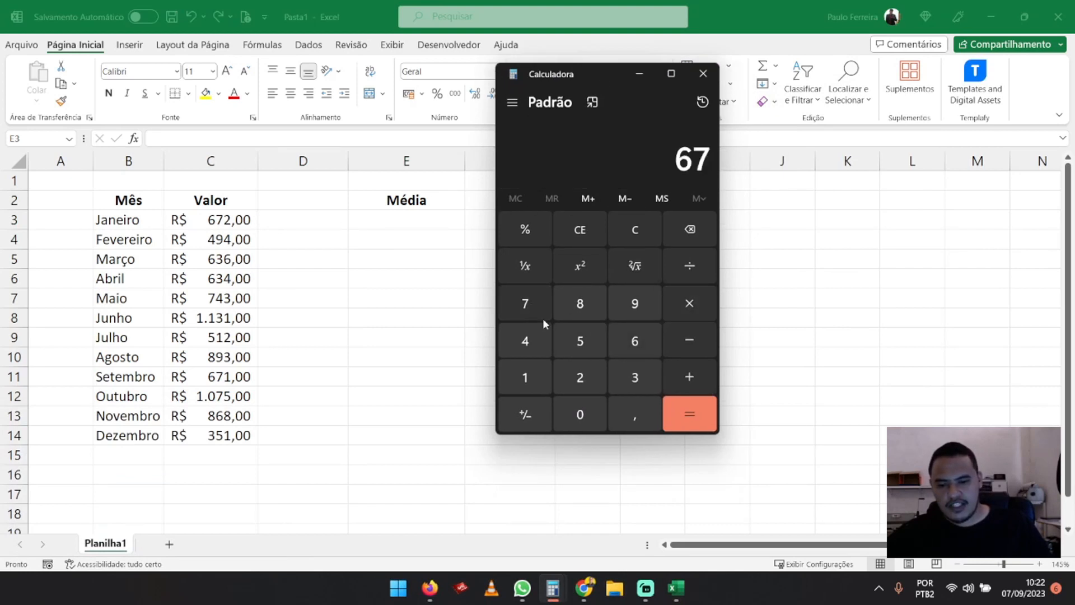
click(580, 377)
click(670, 377)
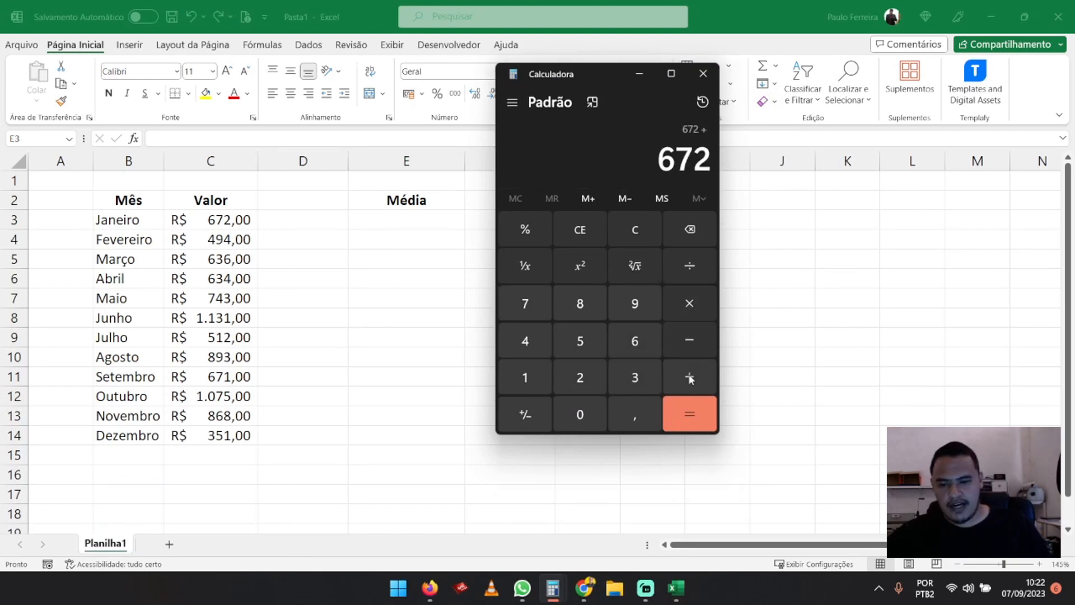
click(525, 353)
click(638, 306)
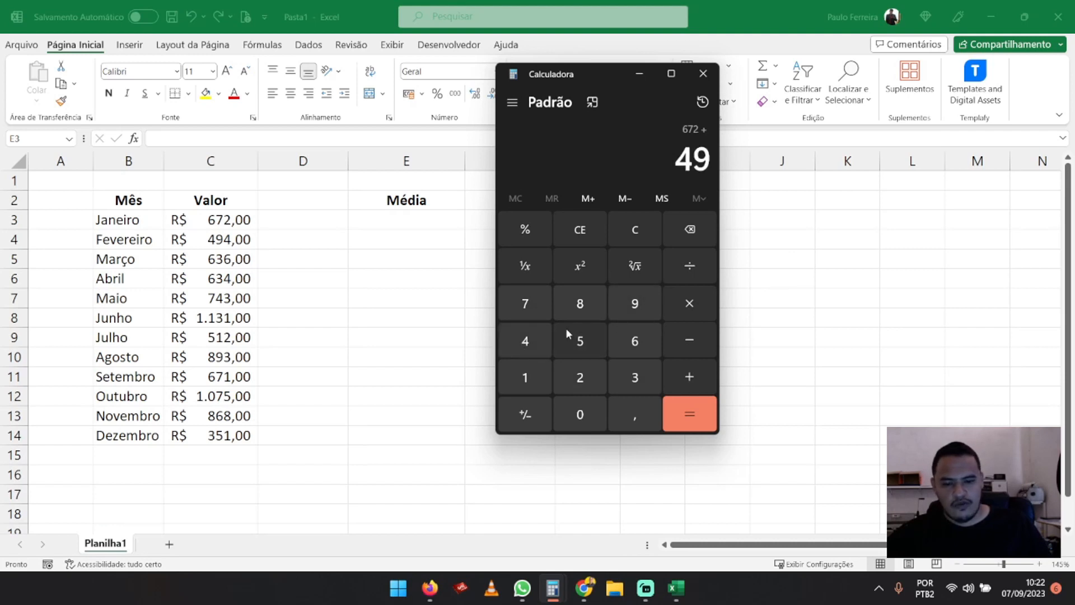
click(546, 339)
click(677, 369)
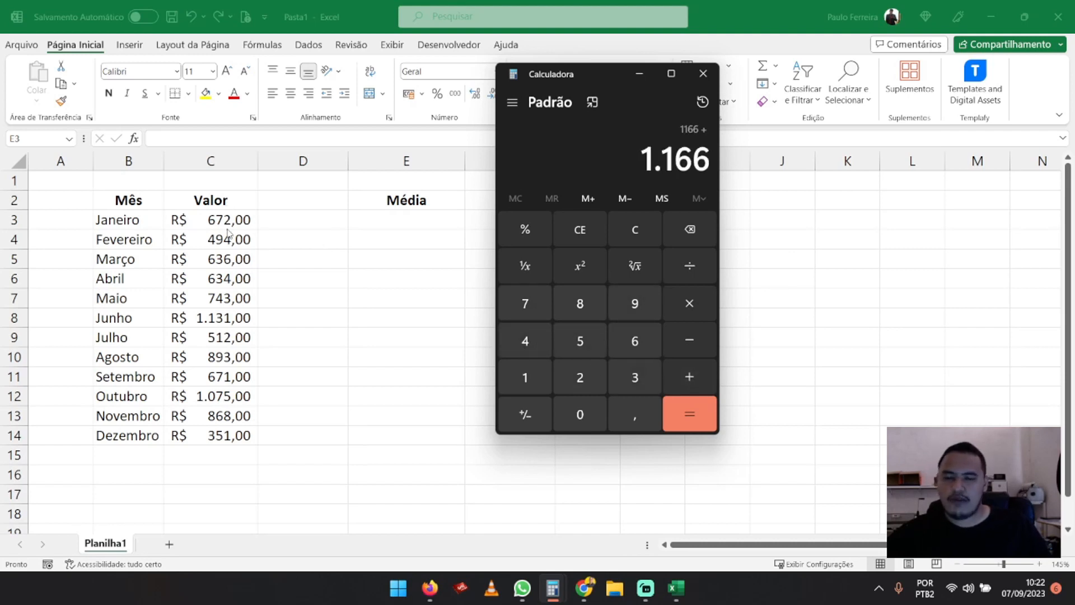
- Divide the calculator's sum by 12 and close the calculator
click(692, 270)
click(532, 383)
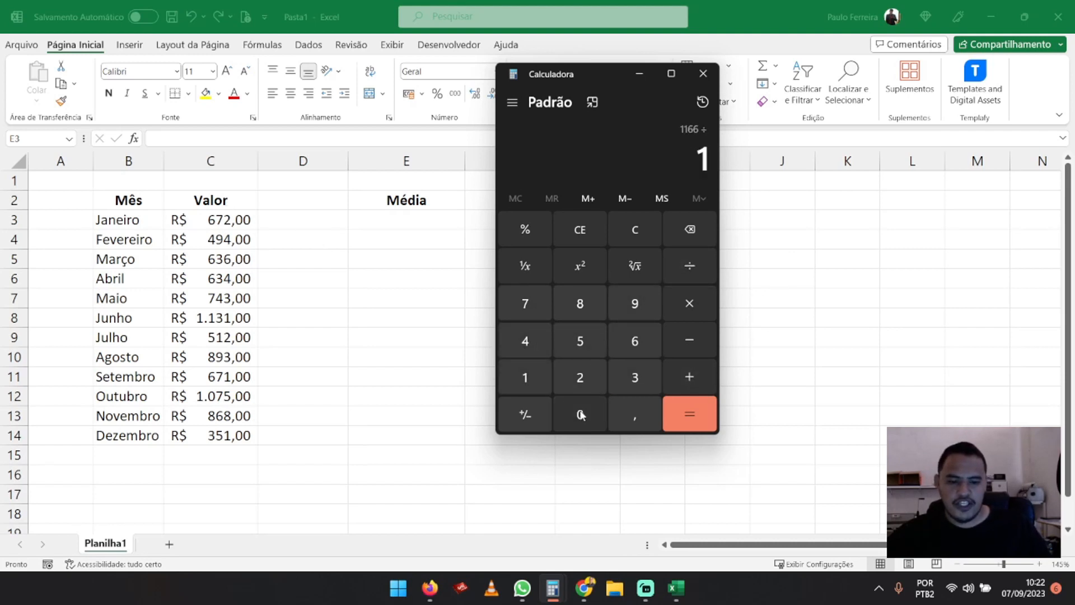
click(582, 387)
click(689, 411)
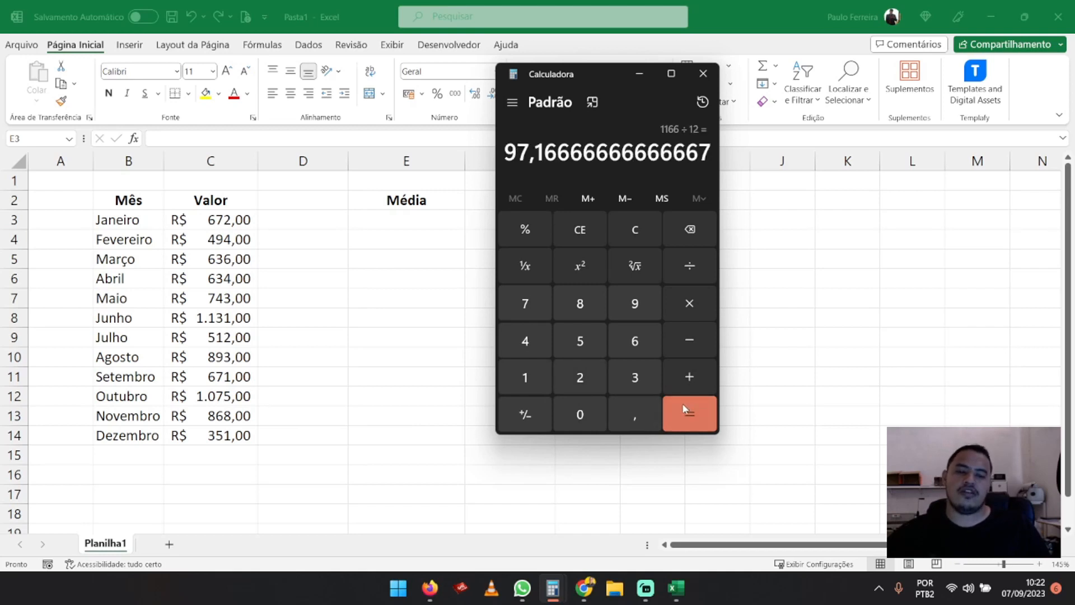
click(703, 73)
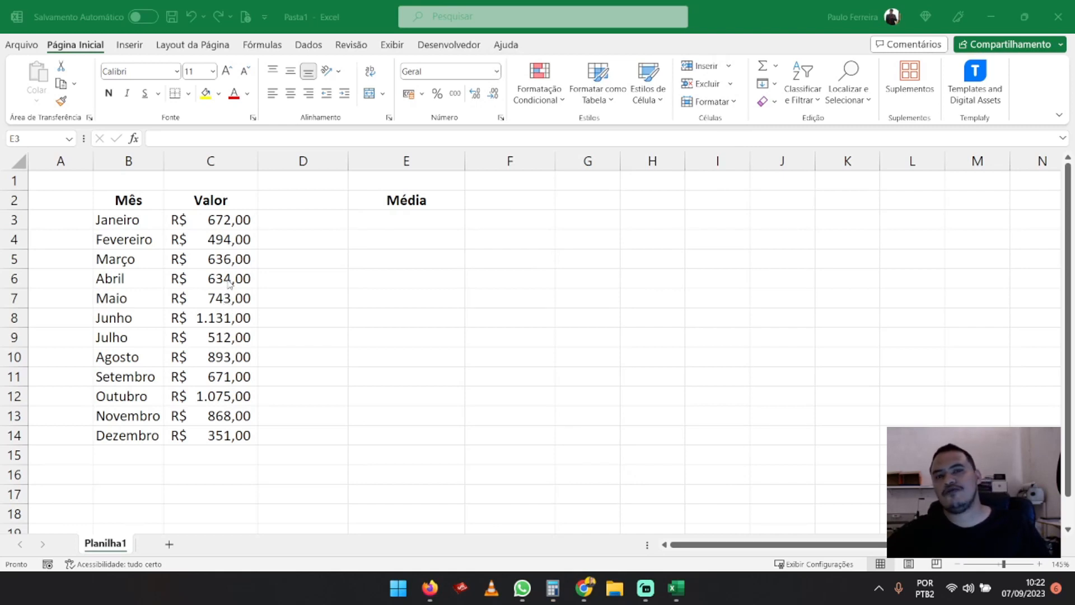
- Enter the formula =media(C3:C14) in cell E3 to average the monthly values
click(441, 217)
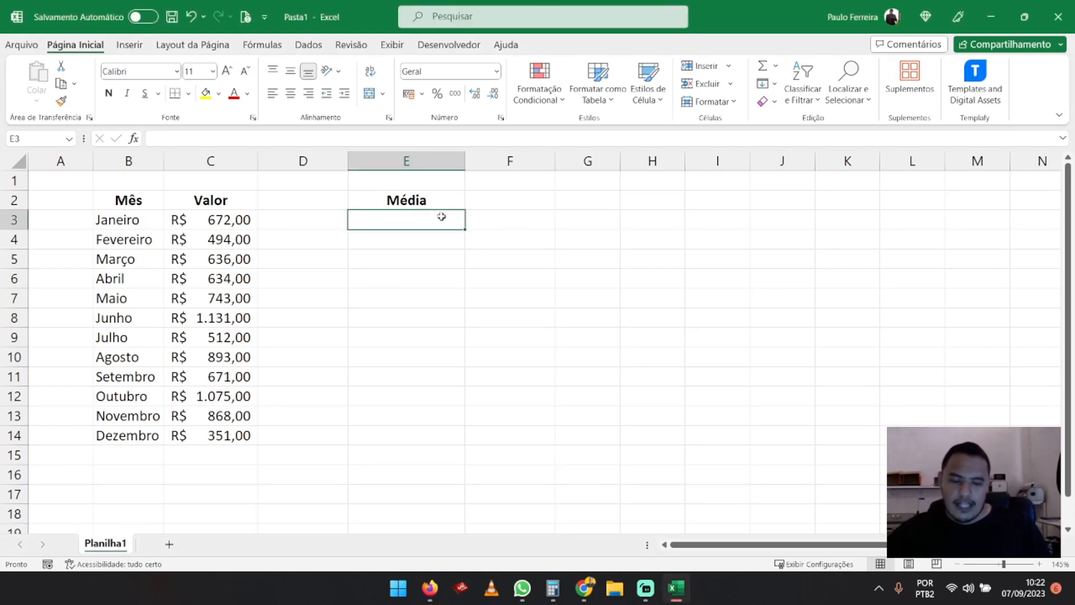
text(=)
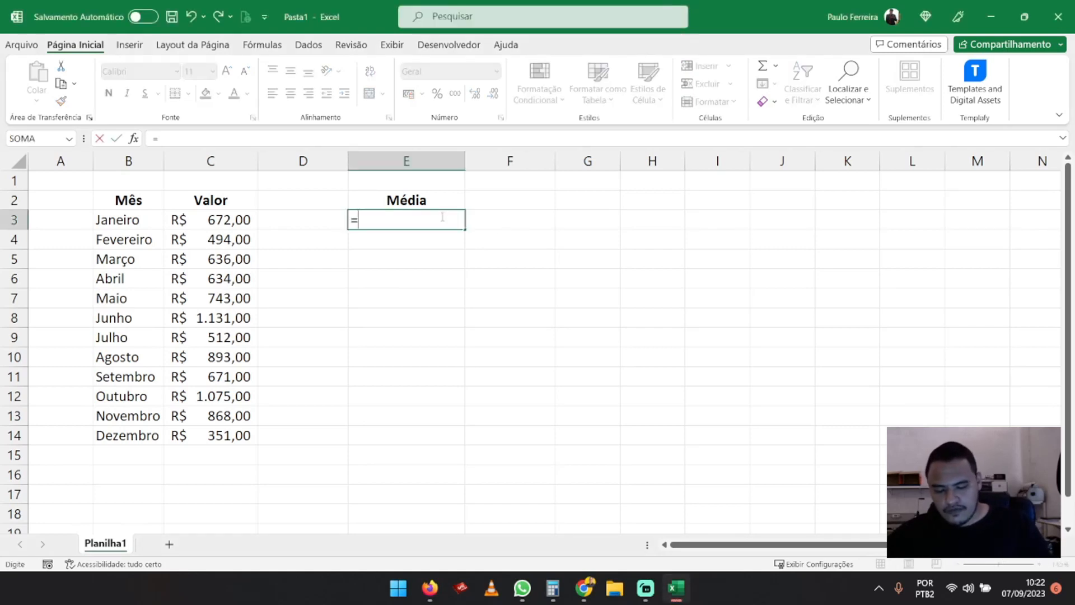
text(media)
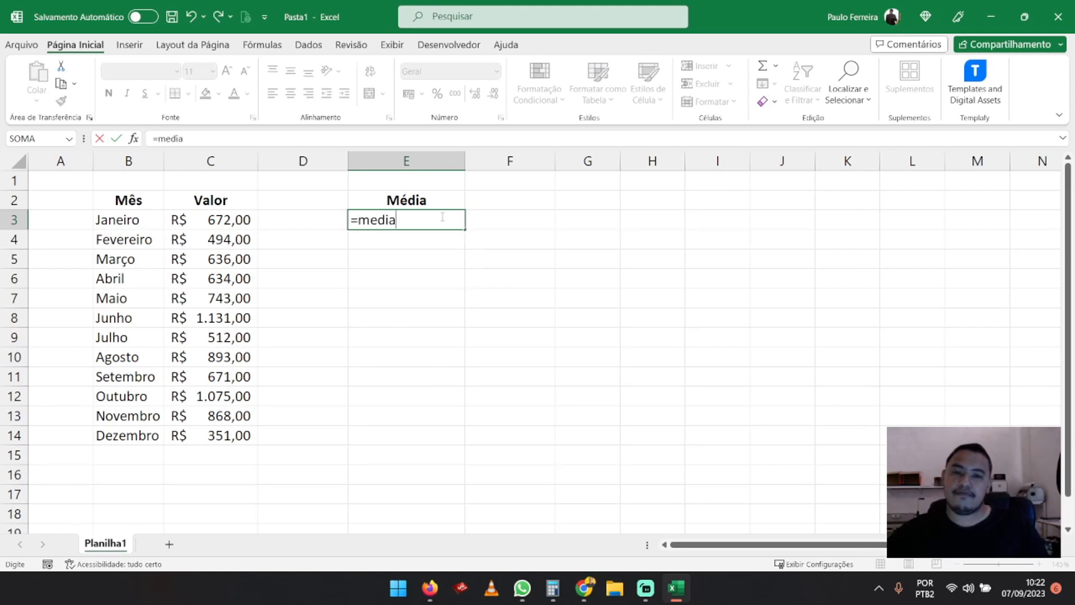
text(()
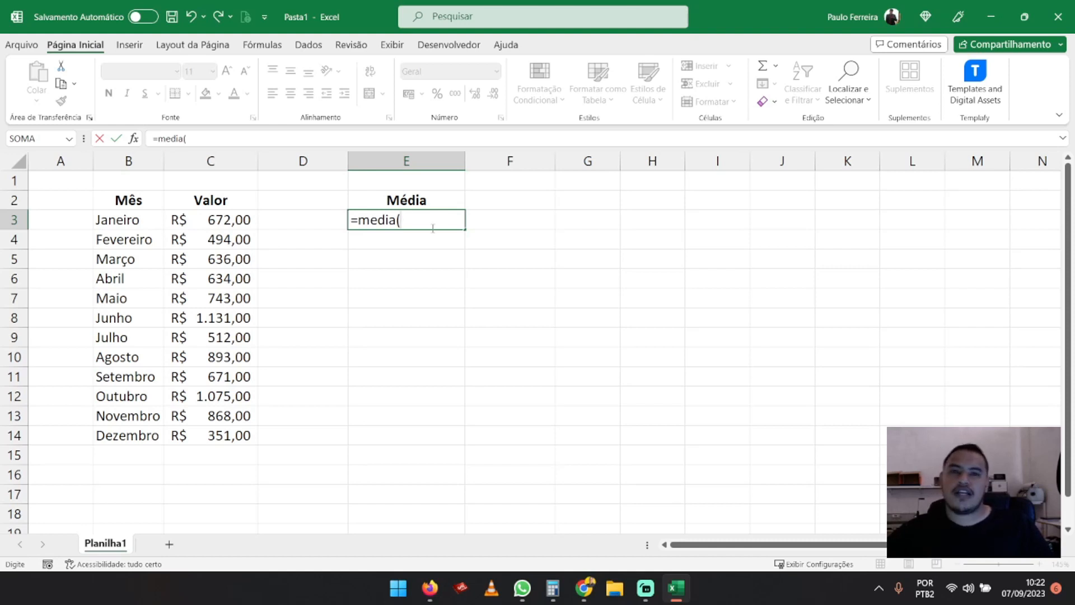
click(233, 222)
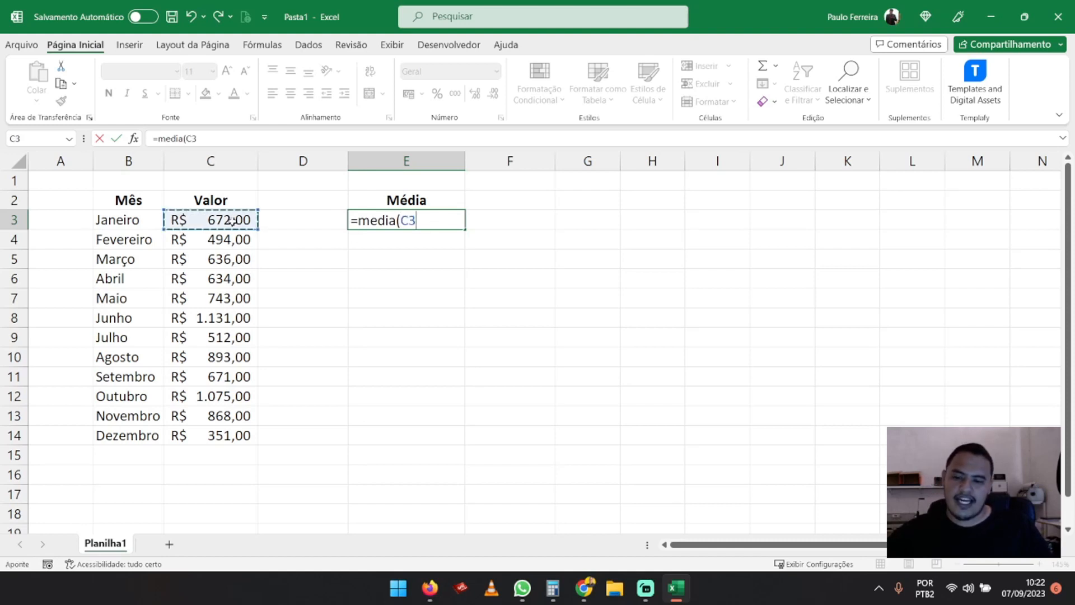
drag(233, 221, 246, 439)
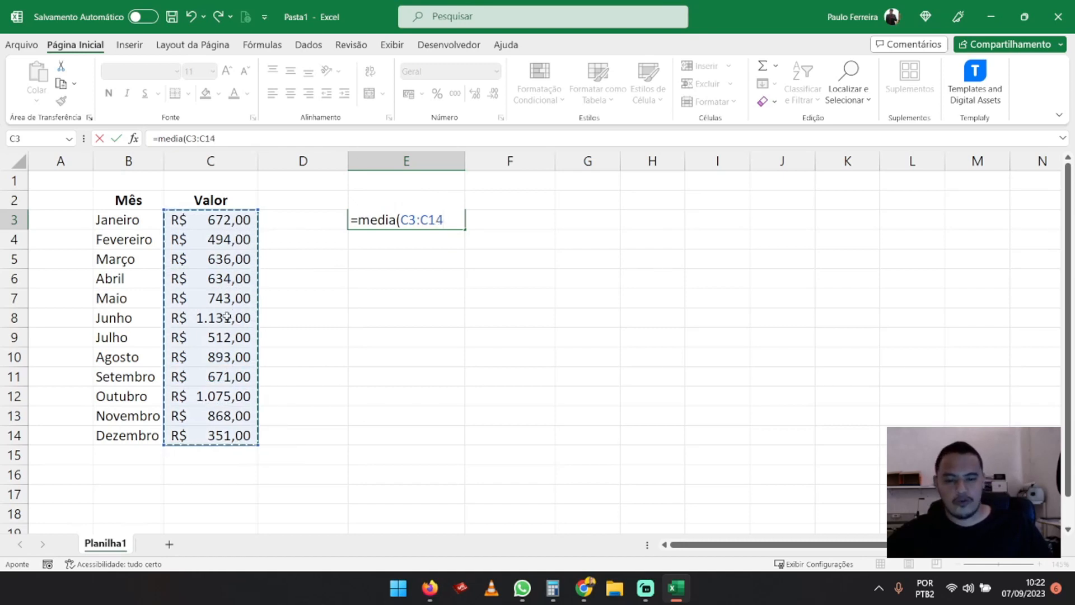
key(Return)
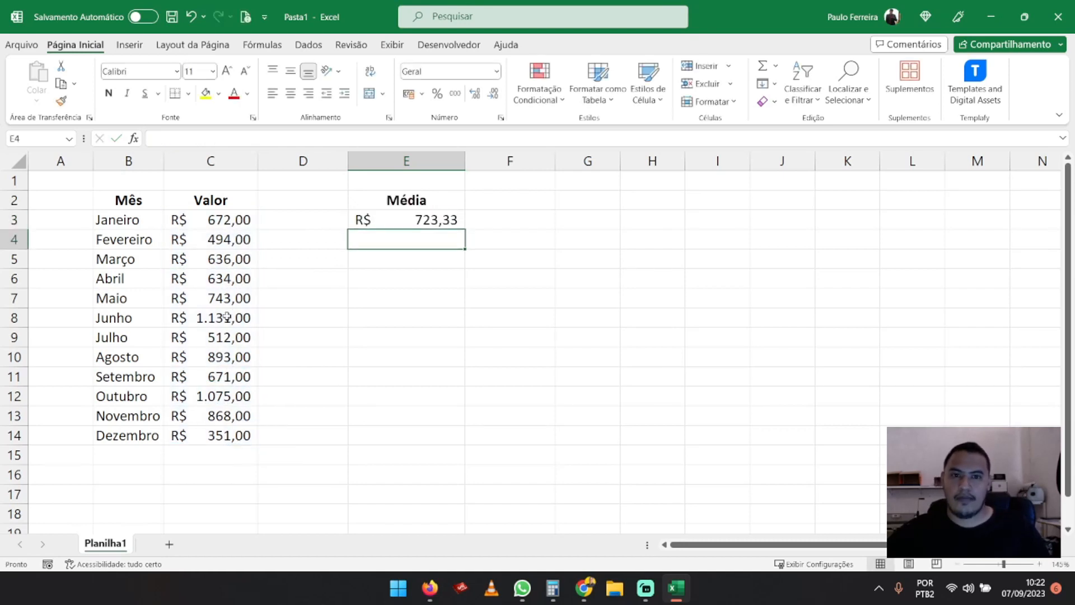
- Enter =media(C3:C14) in cell E4, picking the range from C3 to C14 with the extend-selection mode
text(=)
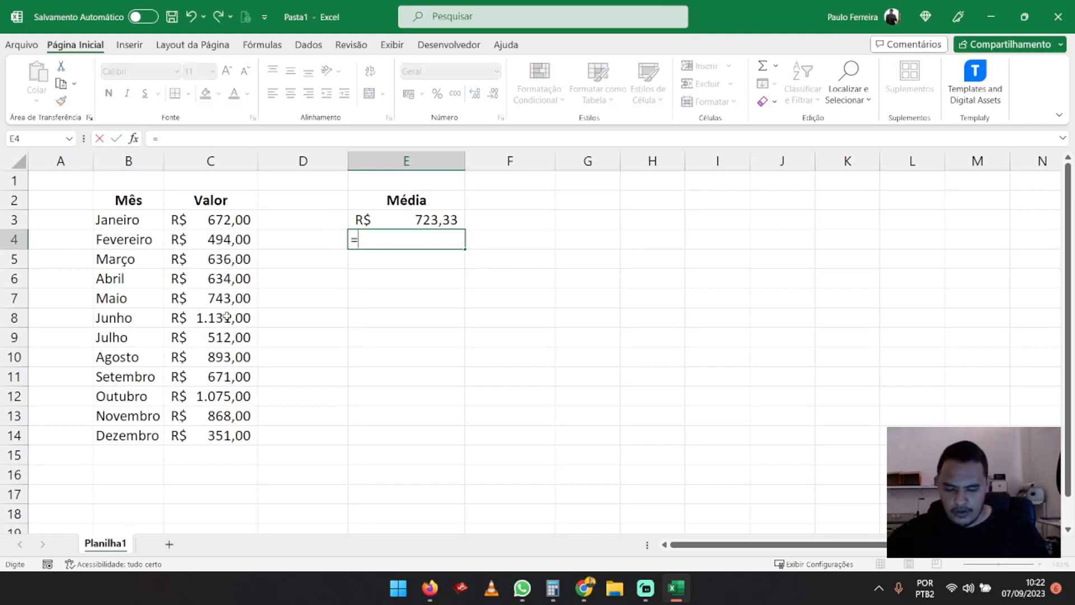
text(media)
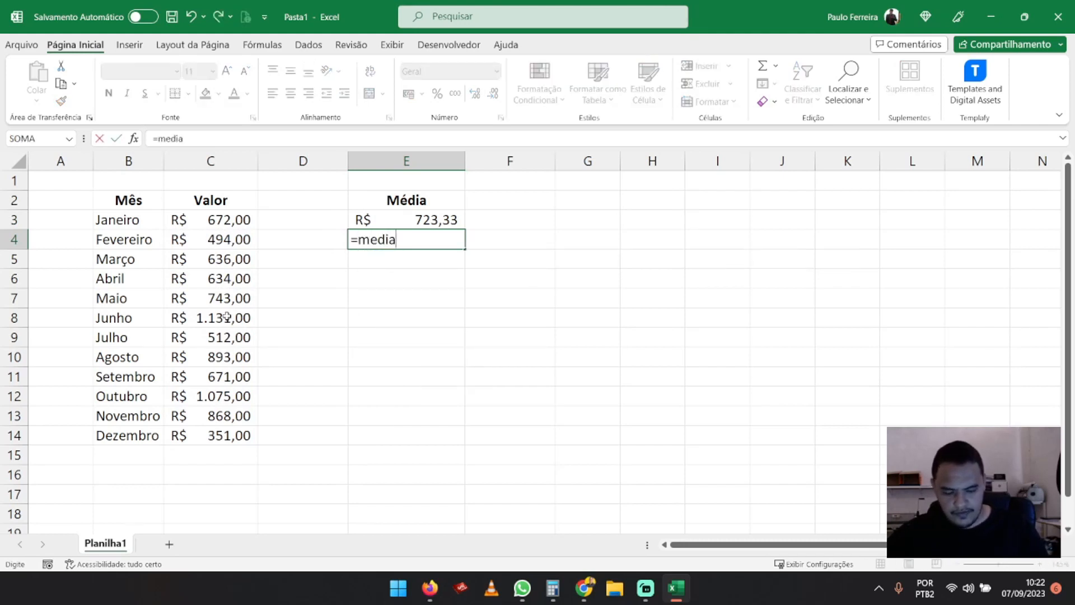
text(()
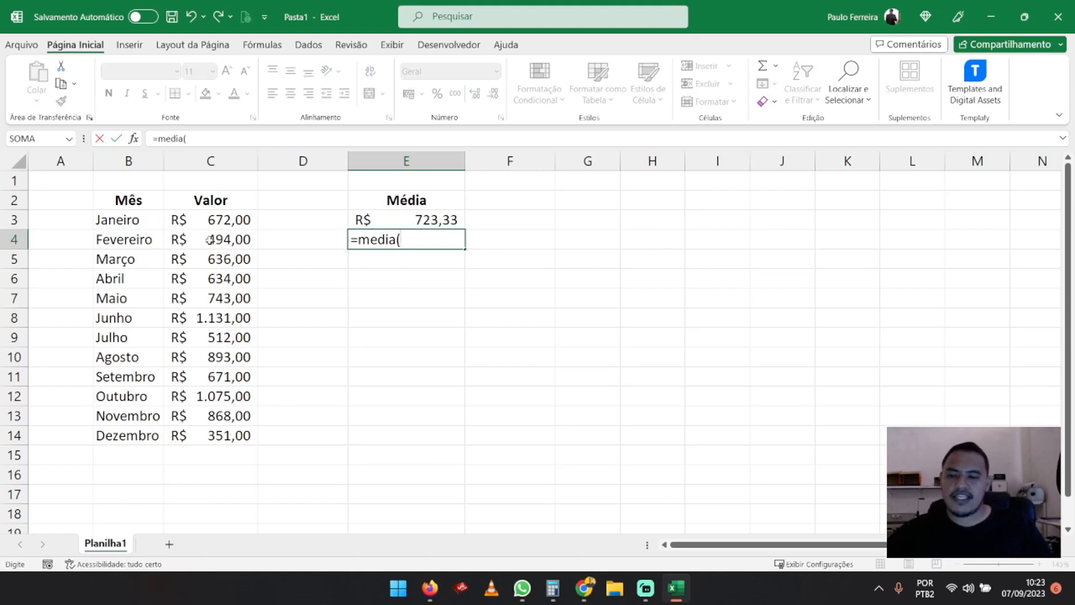
click(220, 222)
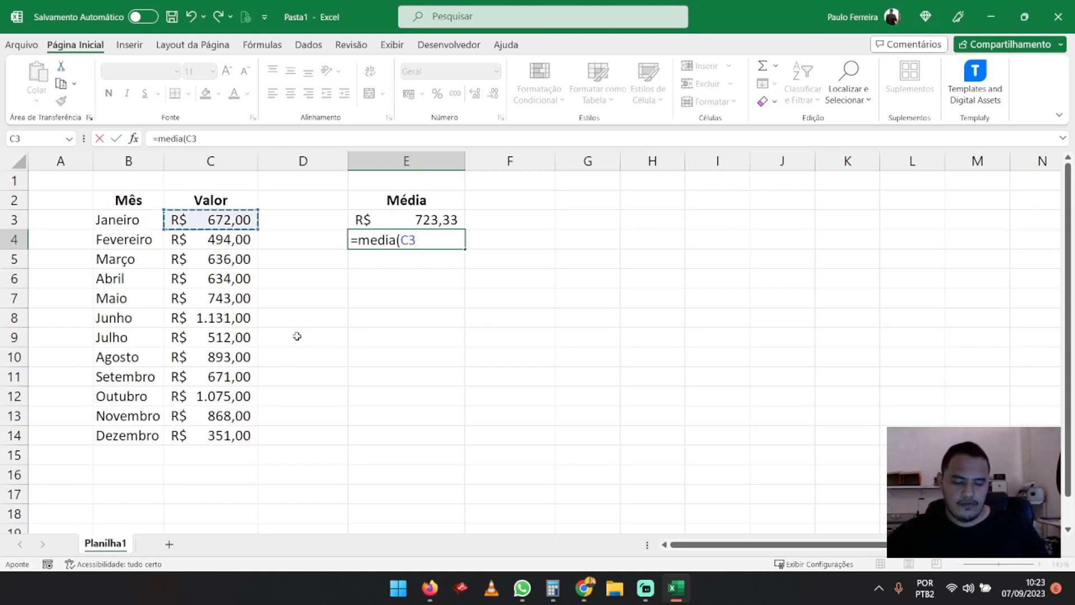
key(F8)
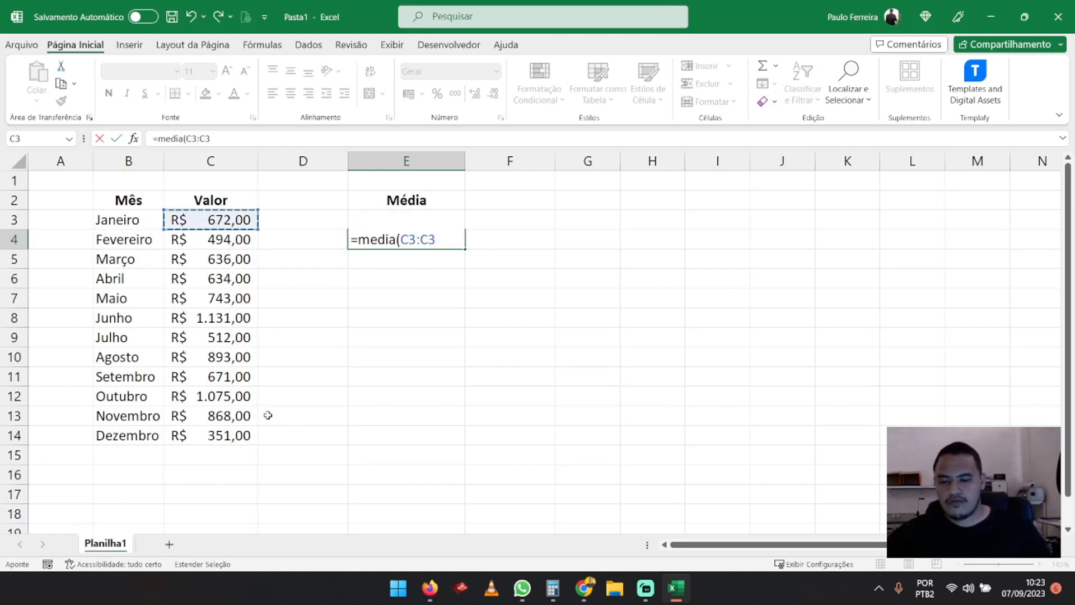
click(226, 434)
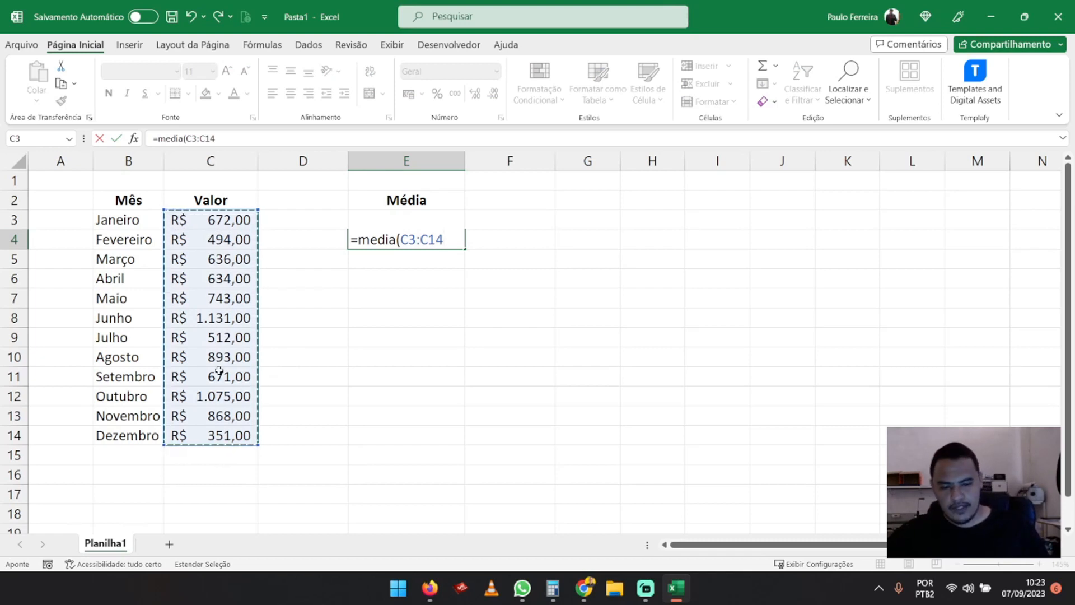
key(Return)
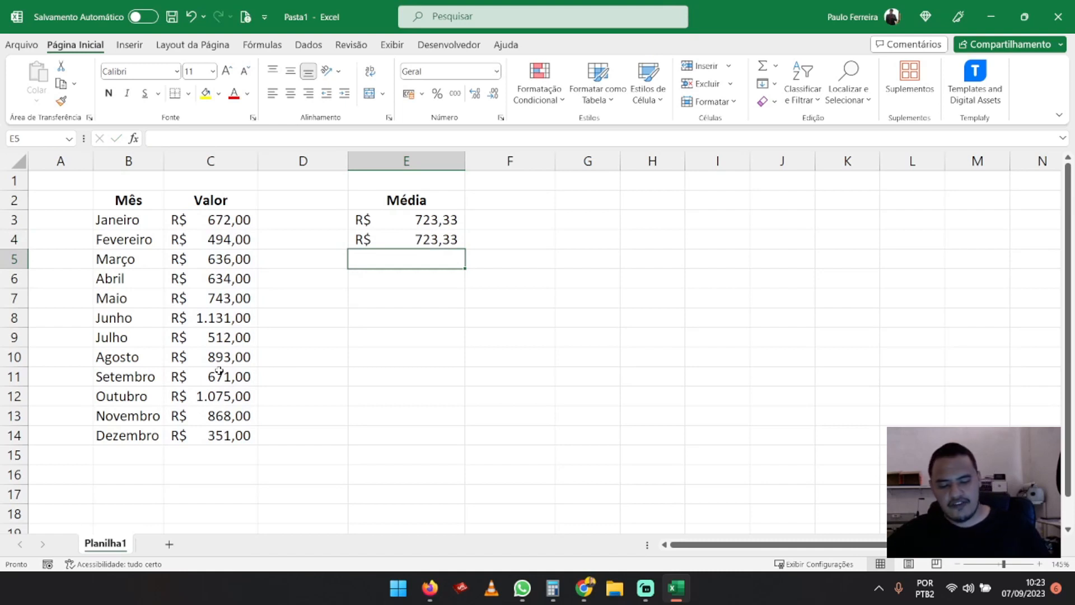
- Enter =media(C3;C4;C5;C6;C7;C8;C9;C10;C11;C12;C13;C14) in cell E5, picking each monthly value separately
text(=medi)
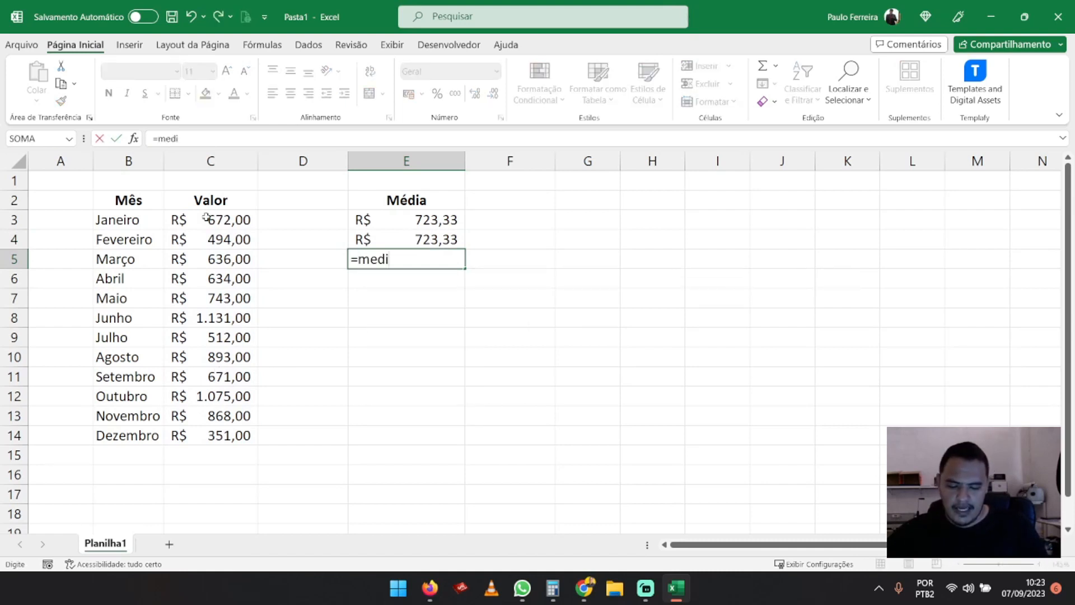
text(a()
click(211, 220)
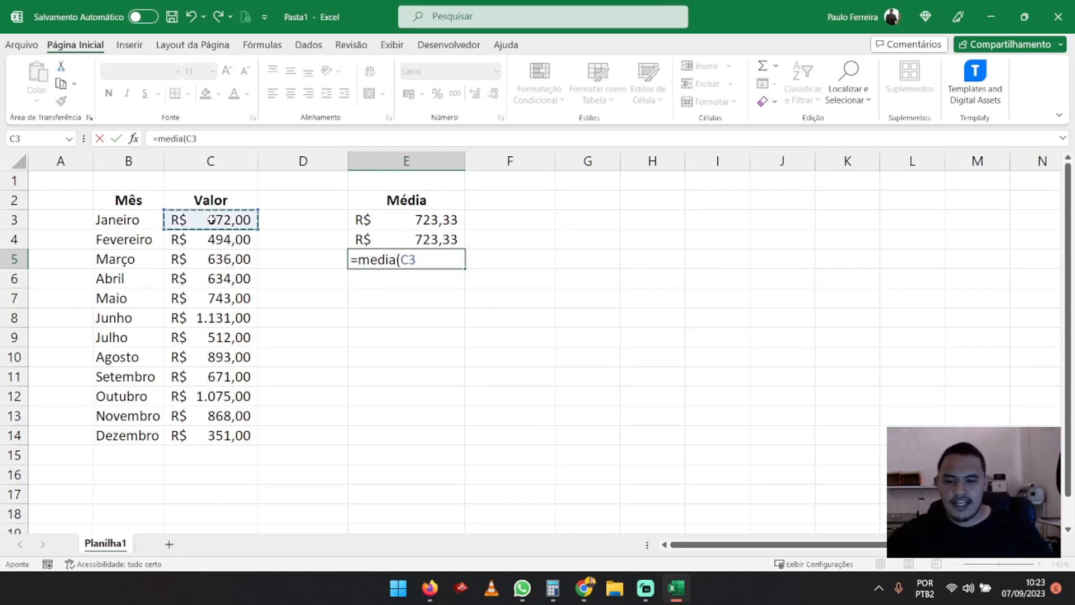
text(;)
click(245, 239)
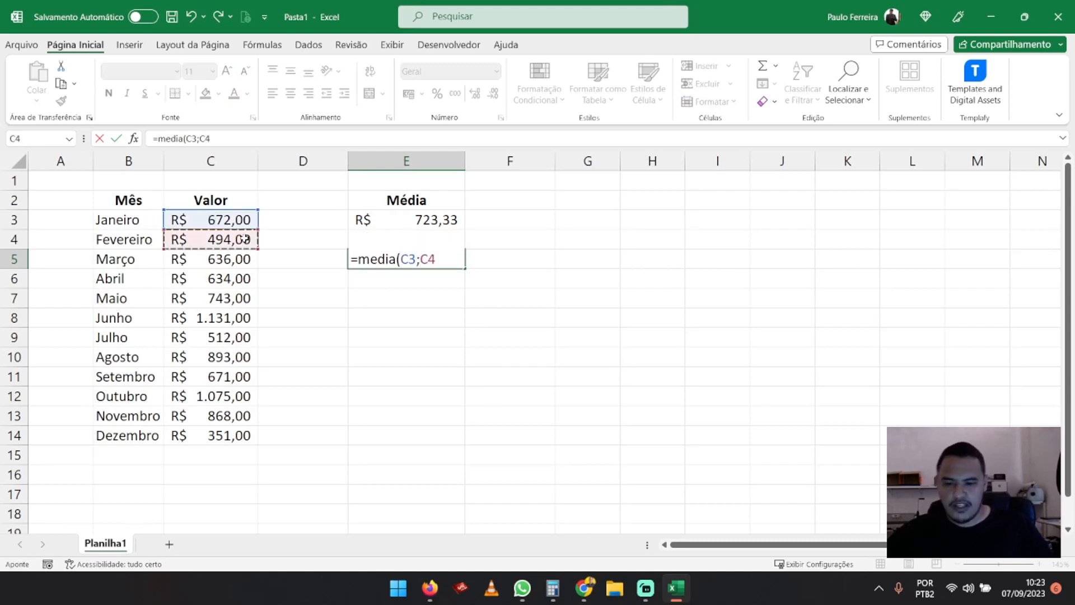
text(;)
click(224, 259)
text(;)
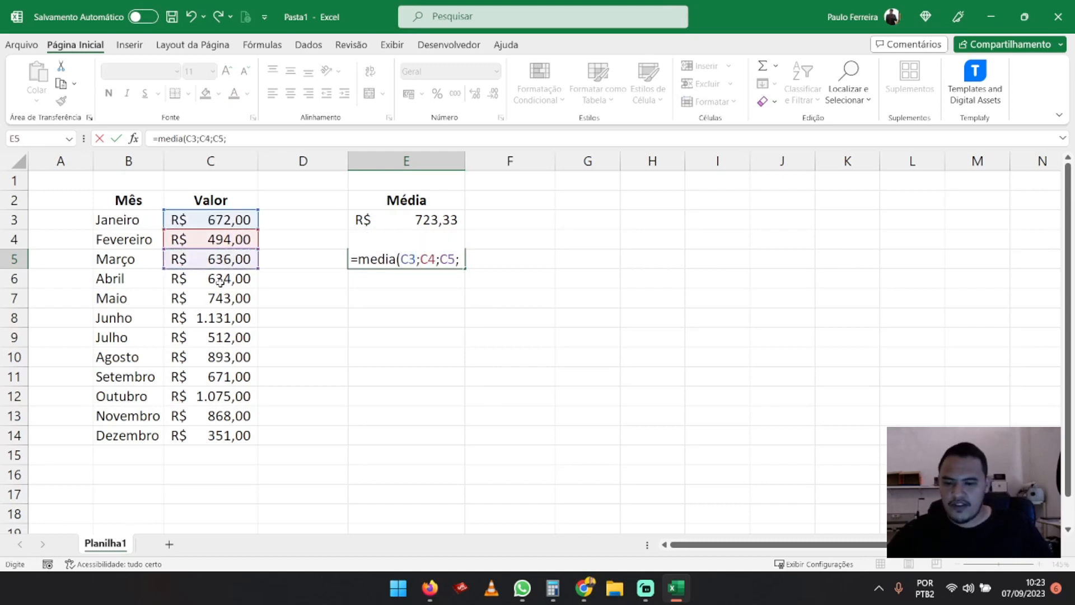
click(220, 280)
text(;)
click(222, 298)
text(;)
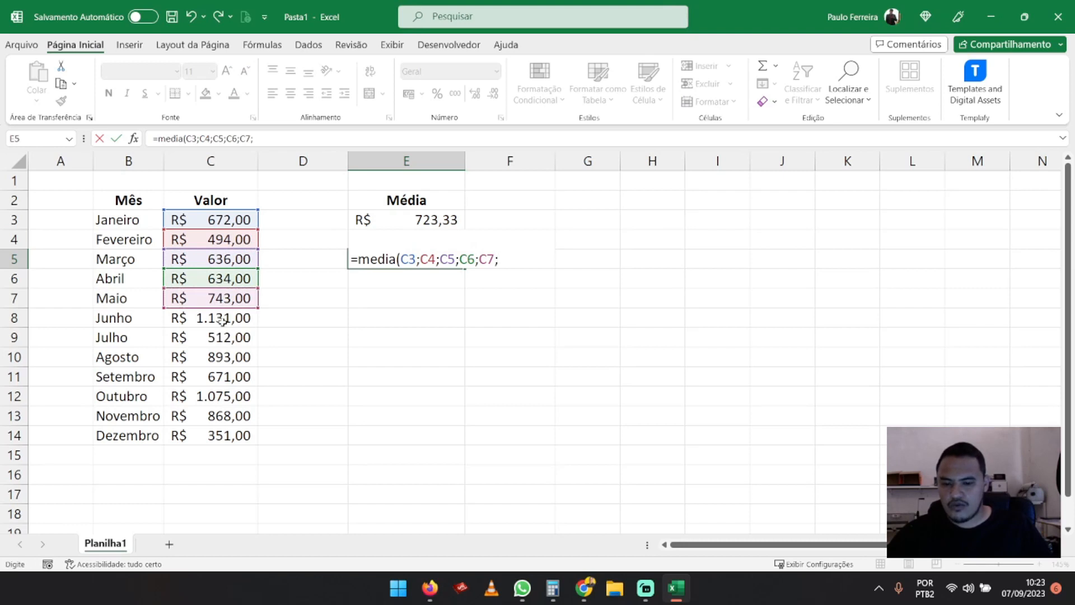
click(223, 318)
text(;)
click(224, 337)
text(;)
click(224, 357)
text(;)
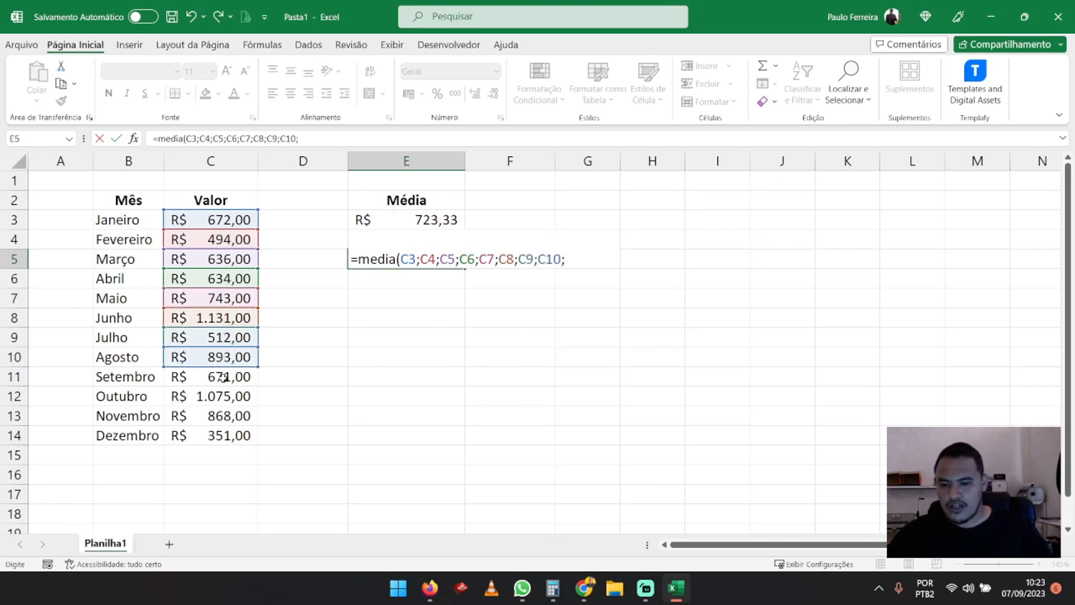
click(224, 376)
text(;)
click(224, 398)
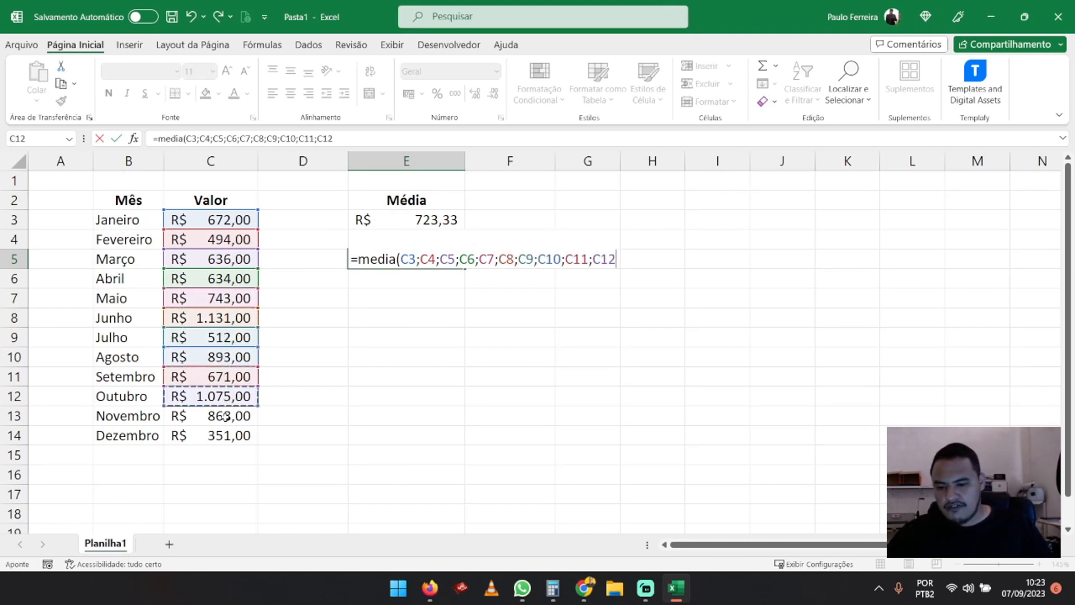
text(;)
click(225, 415)
text(;)
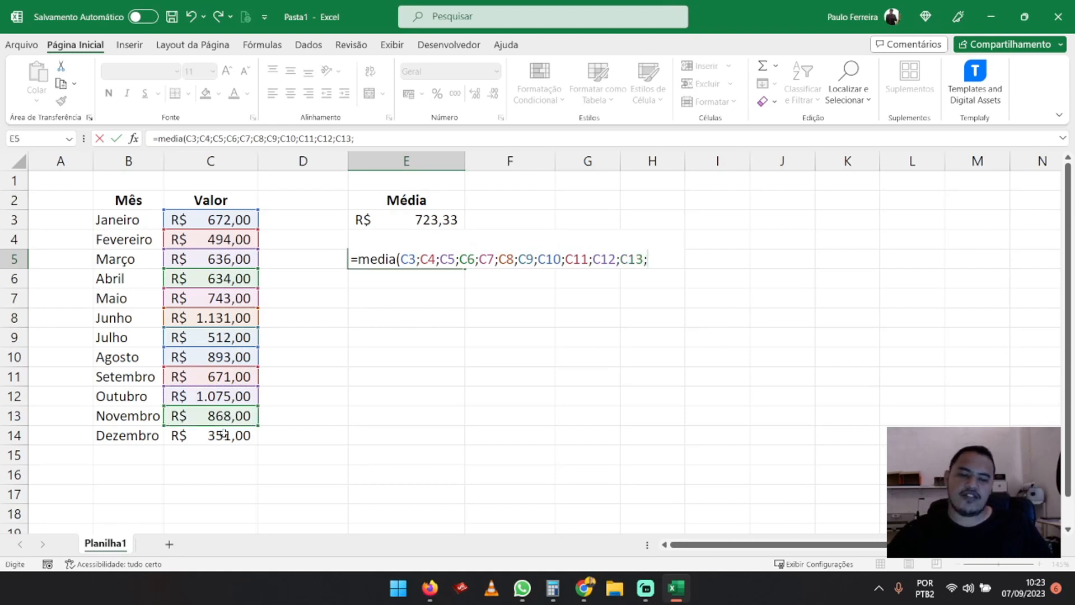
click(224, 435)
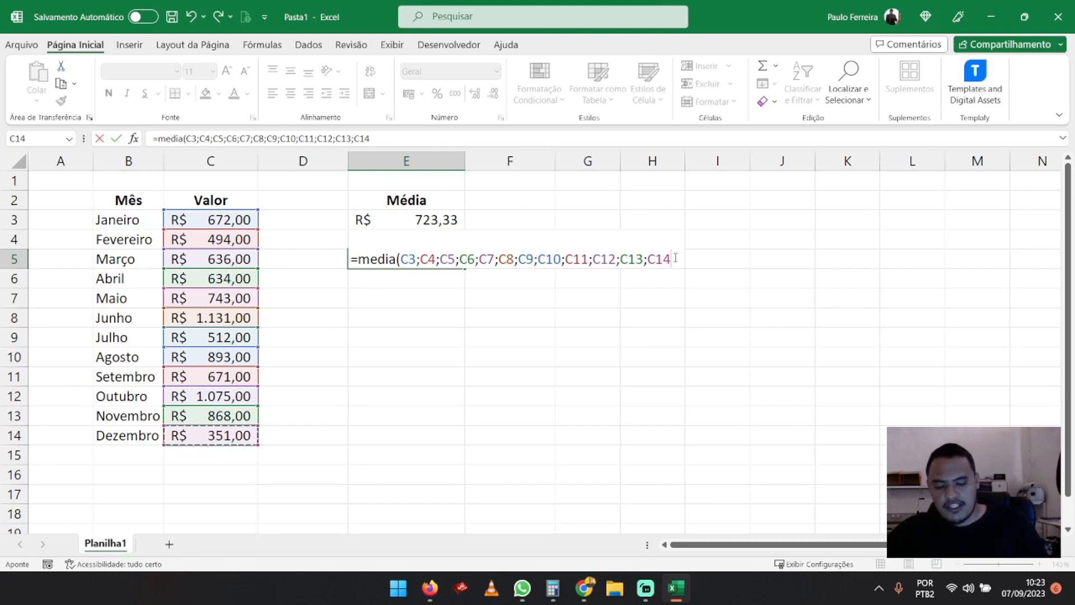
text())
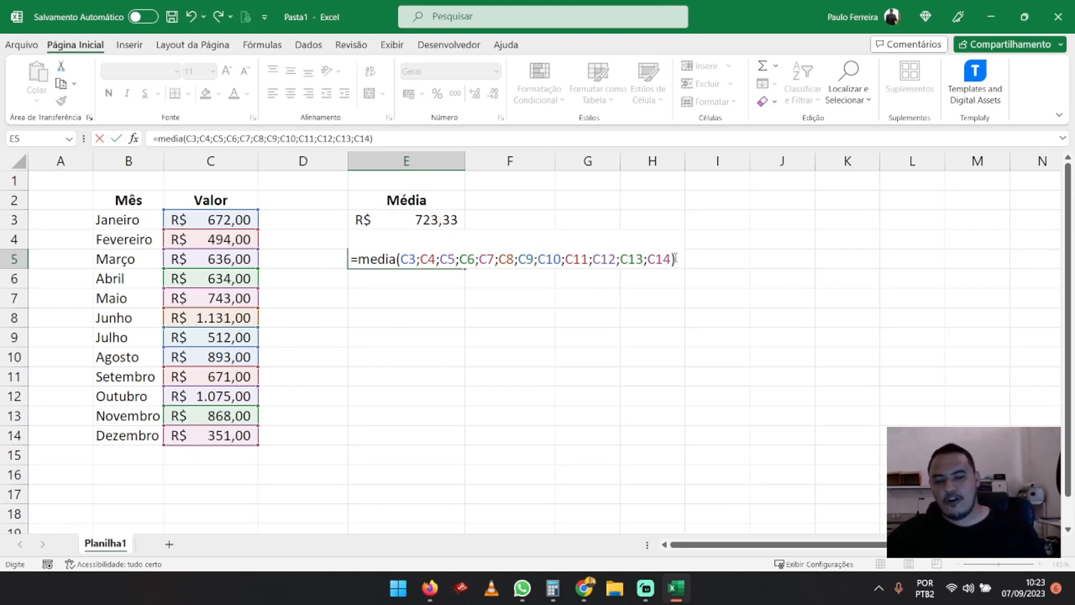
key(Return)
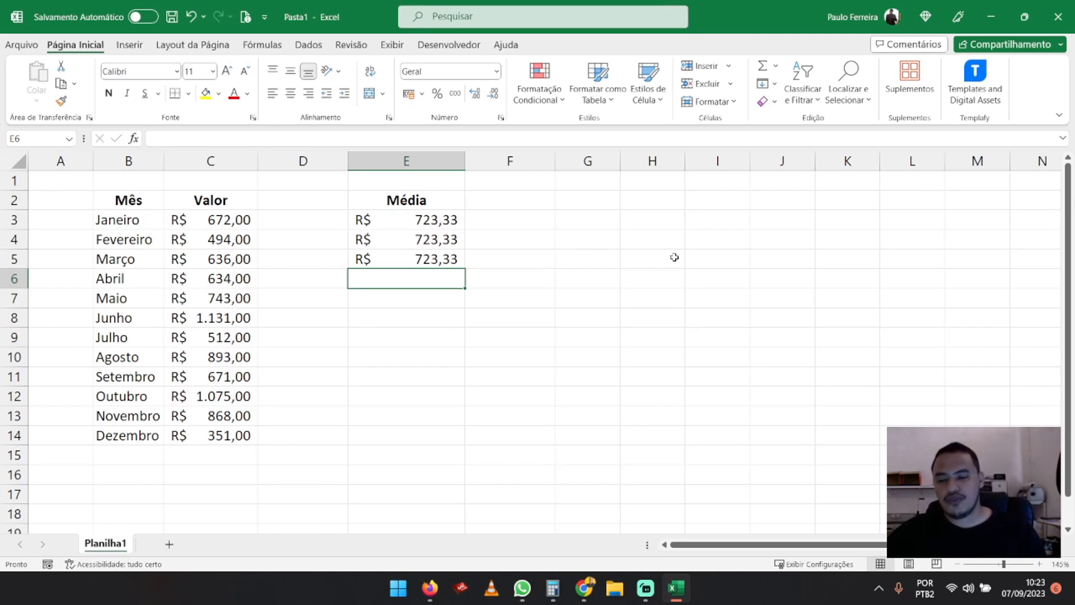
- Clear the argument of the MÉDIA formula in cell E3 and reselect the whole range C3:C14 in one sweep
double_click(442, 219)
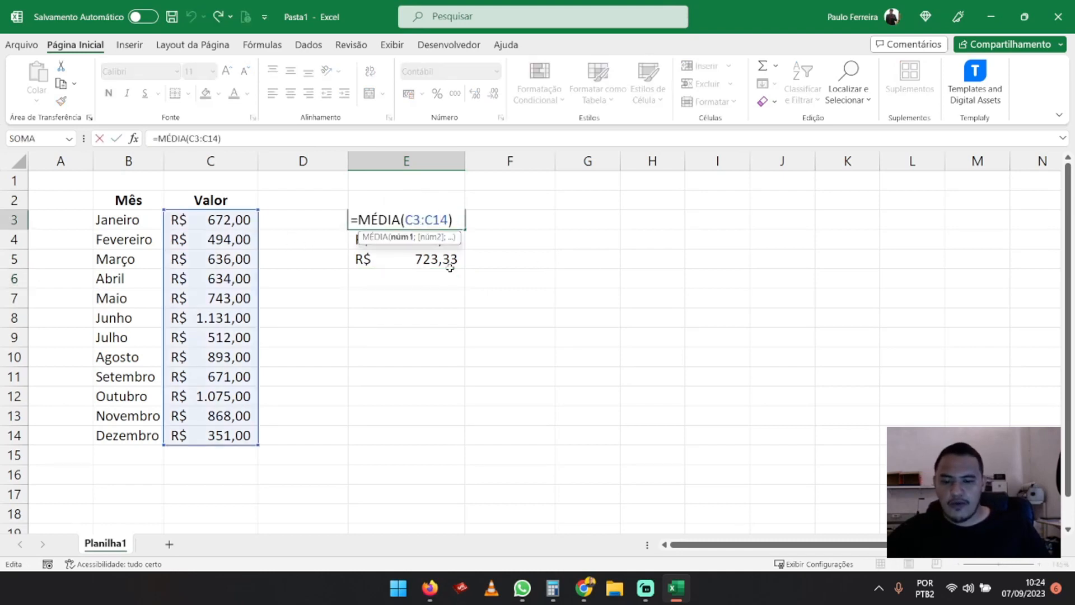
key(shift+Left)
key(shift+Left)
key(shift+Left)
key(shift+Left)
key(shift+Left)
key(shift+Left)
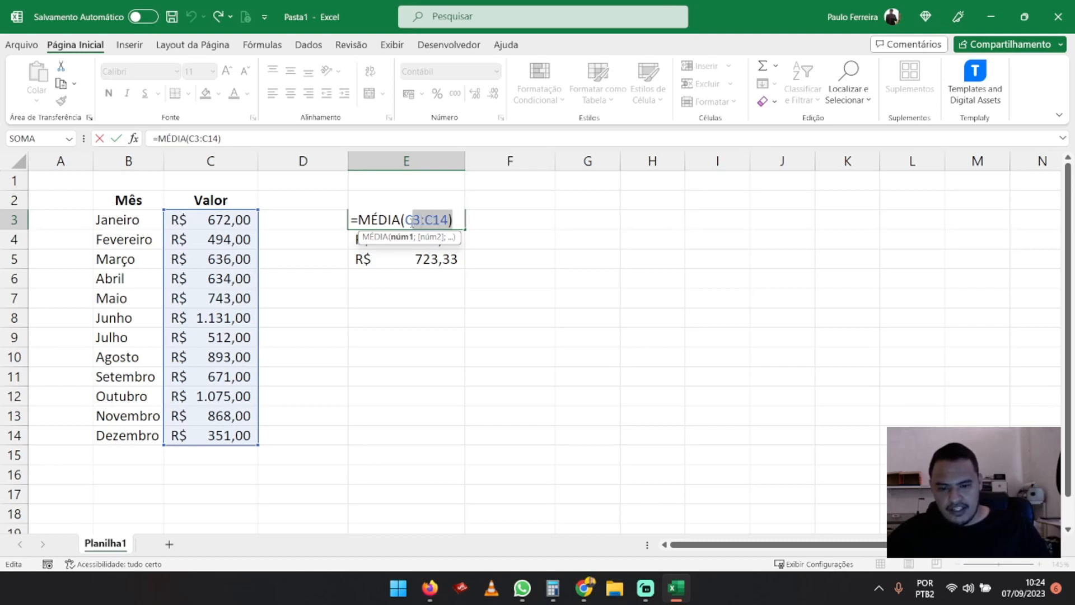
key(BackSpace)
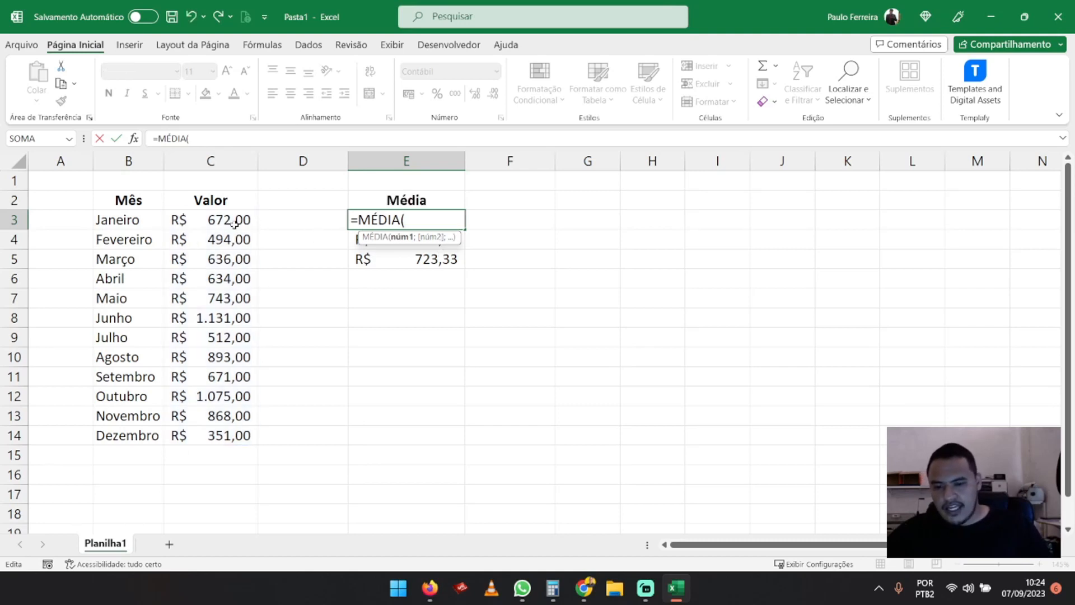
drag(235, 221, 224, 439)
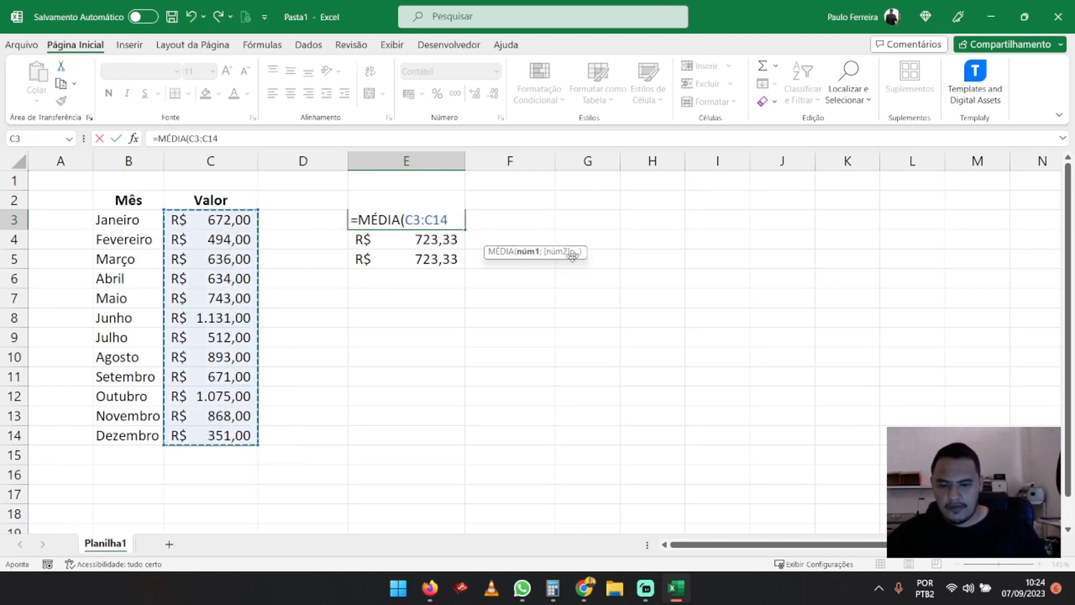
key(Return)
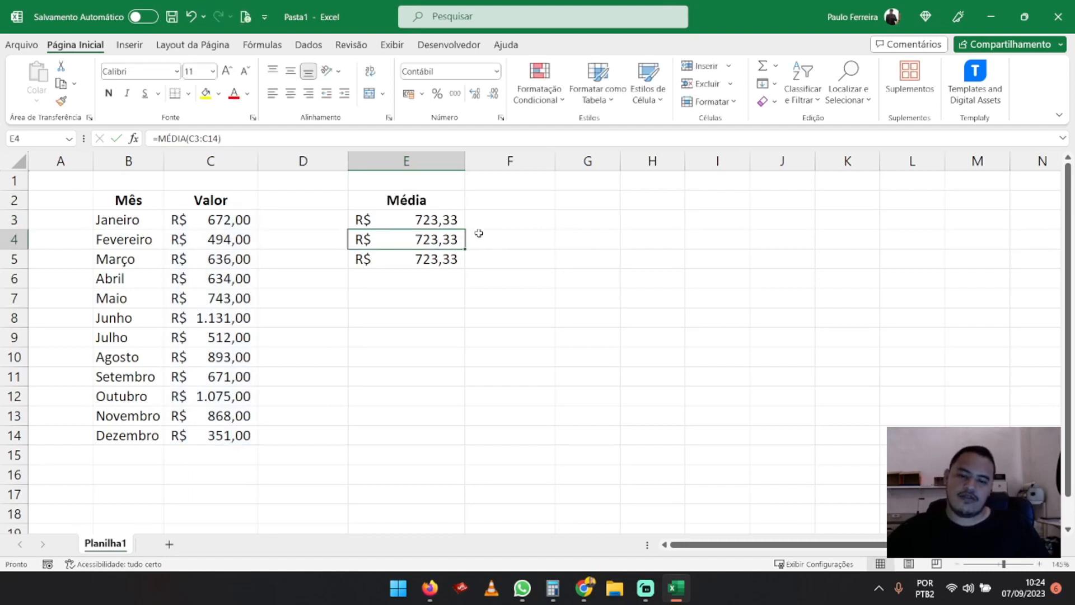
- Remove the range end from the MÉDIA formula in cell E4 and extend it again from C3 to C14
double_click(432, 239)
drag(451, 240, 421, 239)
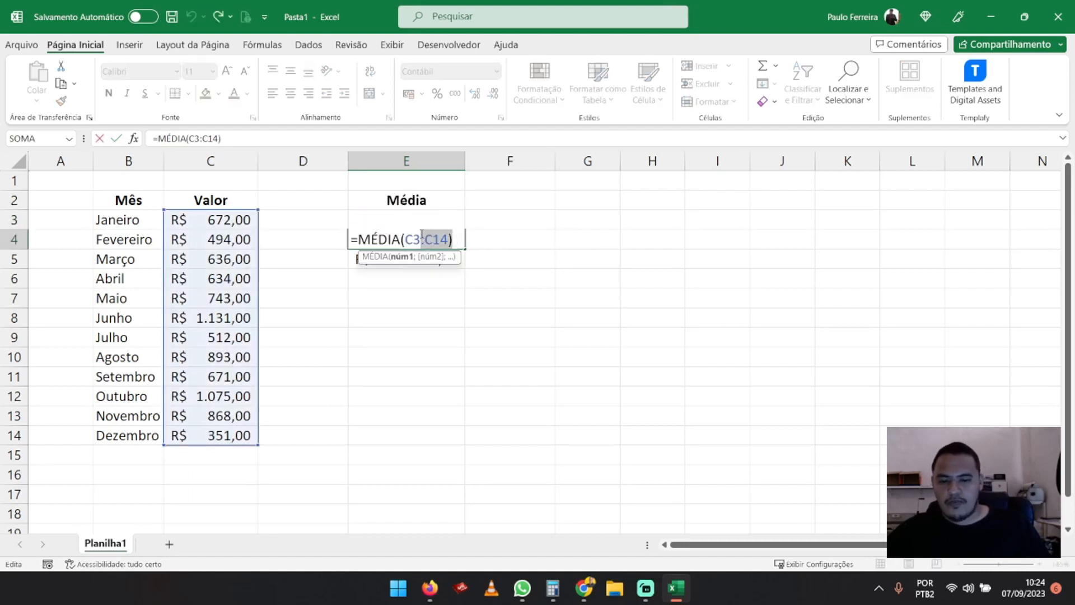
key(BackSpace)
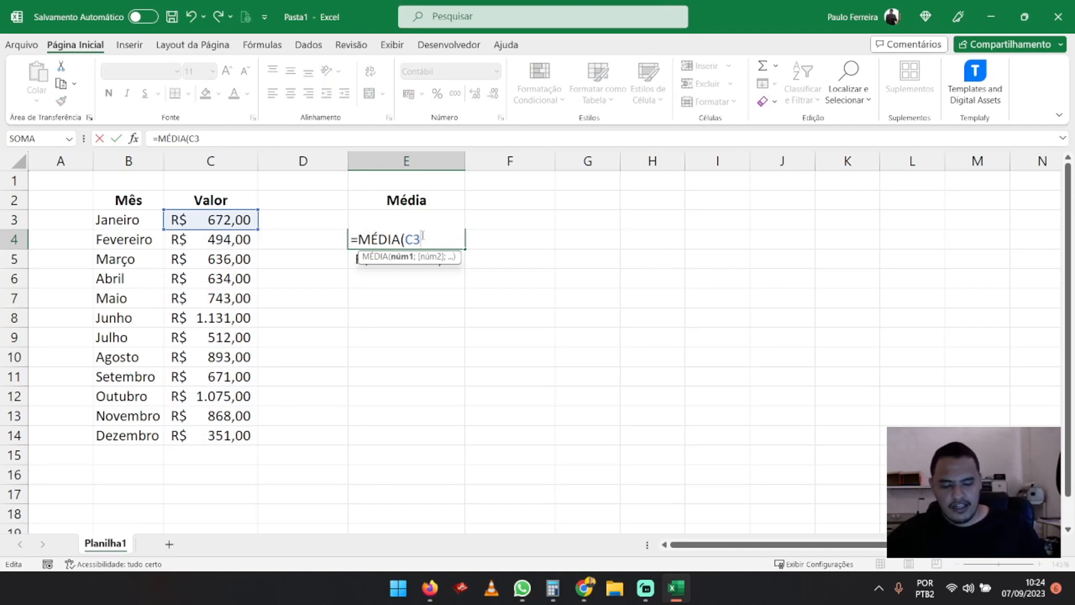
click(251, 436)
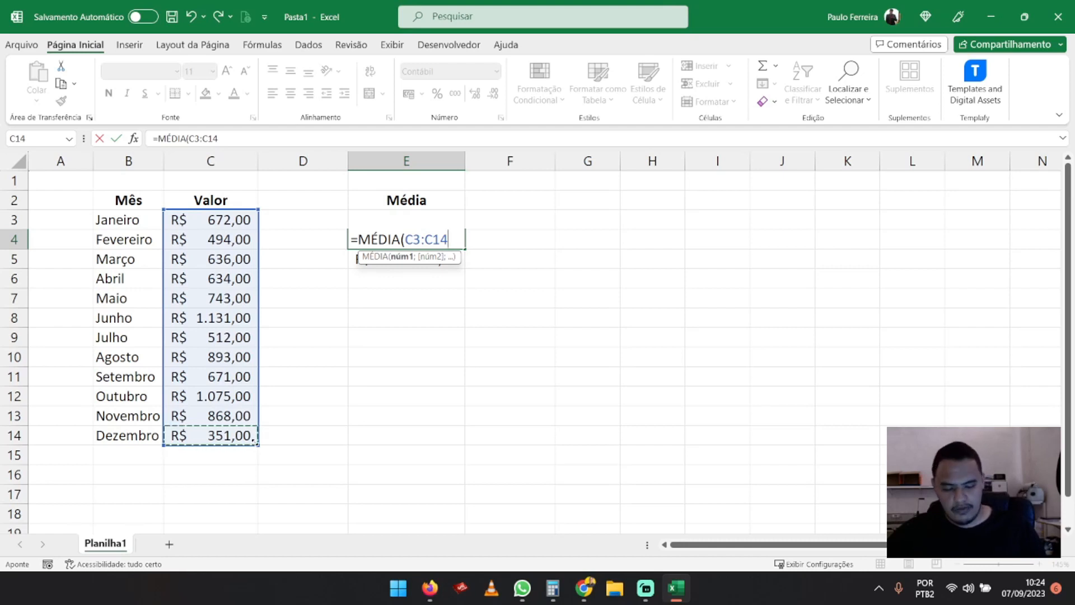
text())
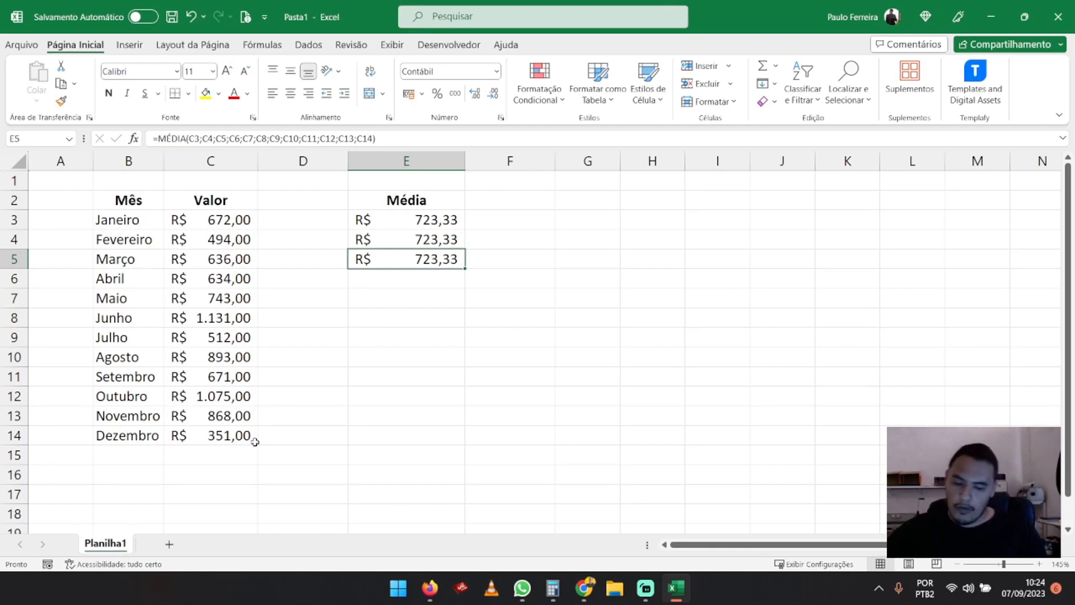
- Enter =(C3+C4+C5+C6+C7+C8+C9+C10+C11+C12+C14+C13)/12 in cell E7, picking each monthly value separately
click(409, 292)
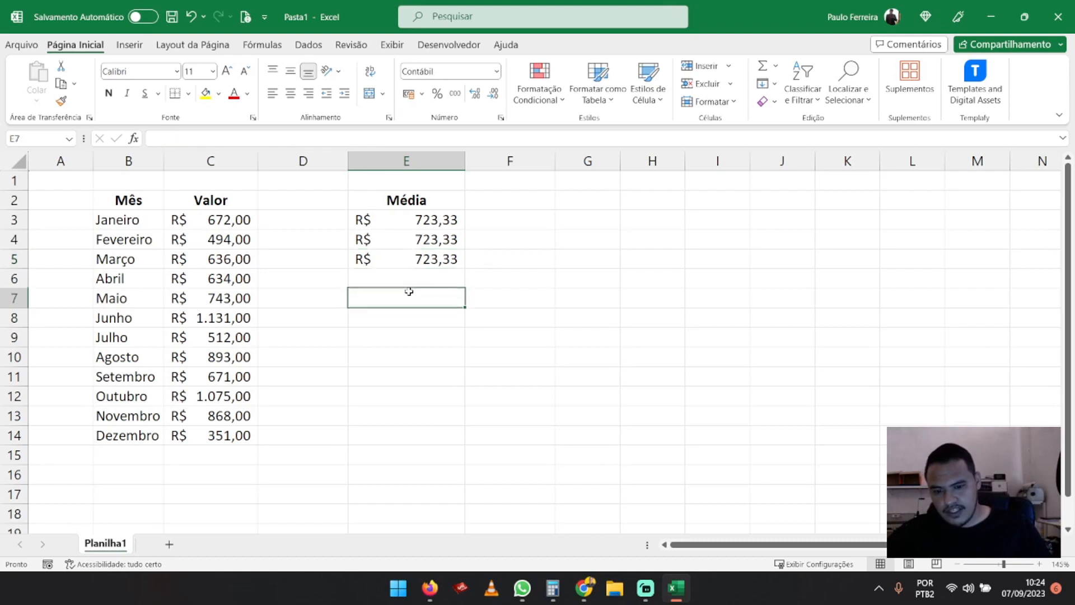
text(=)
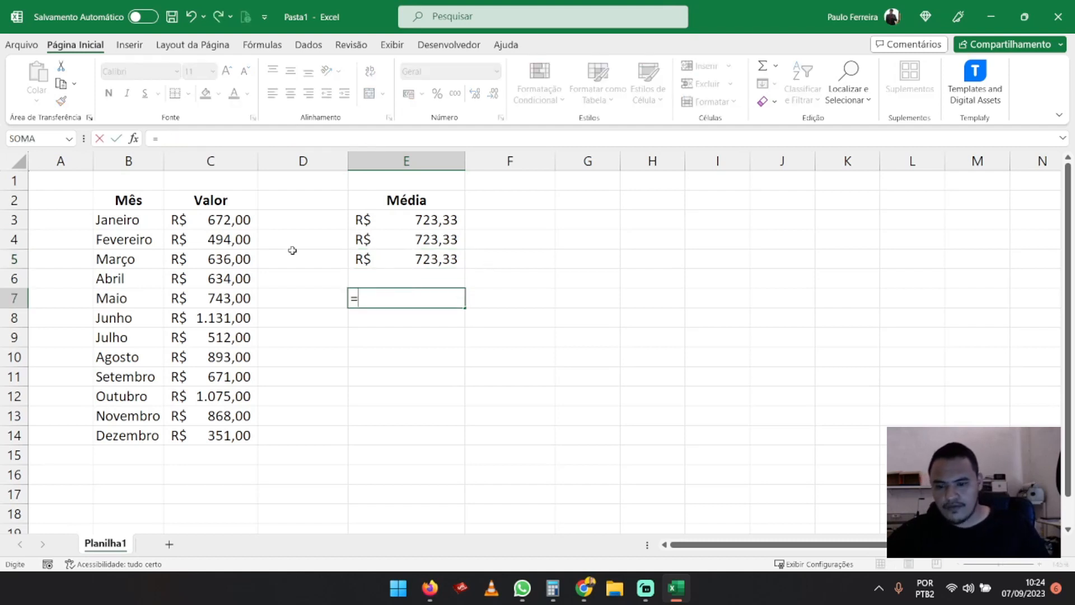
text(()
click(247, 220)
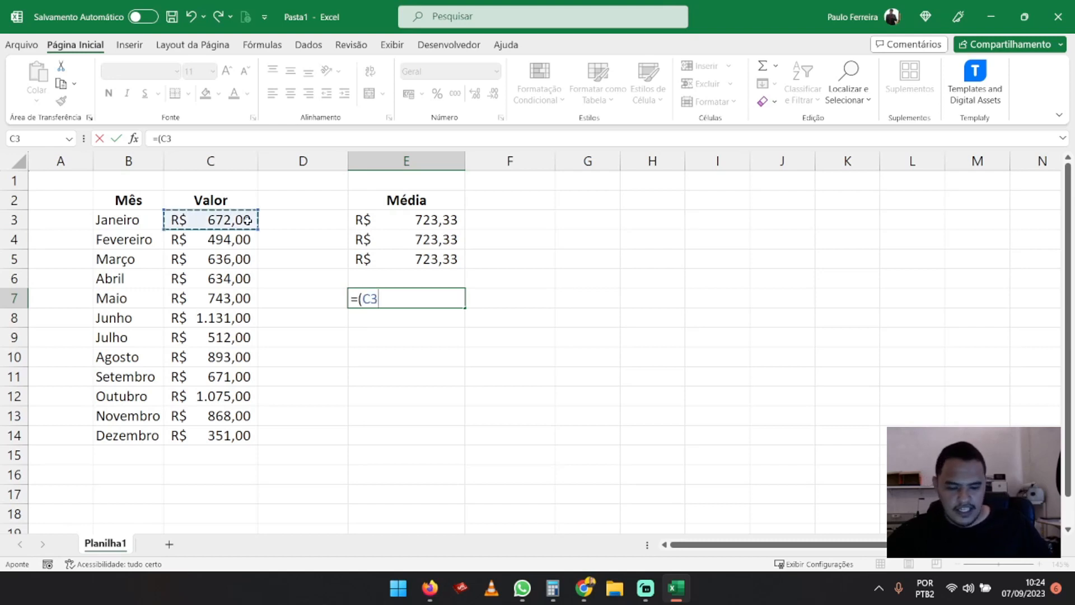
text(+)
click(240, 241)
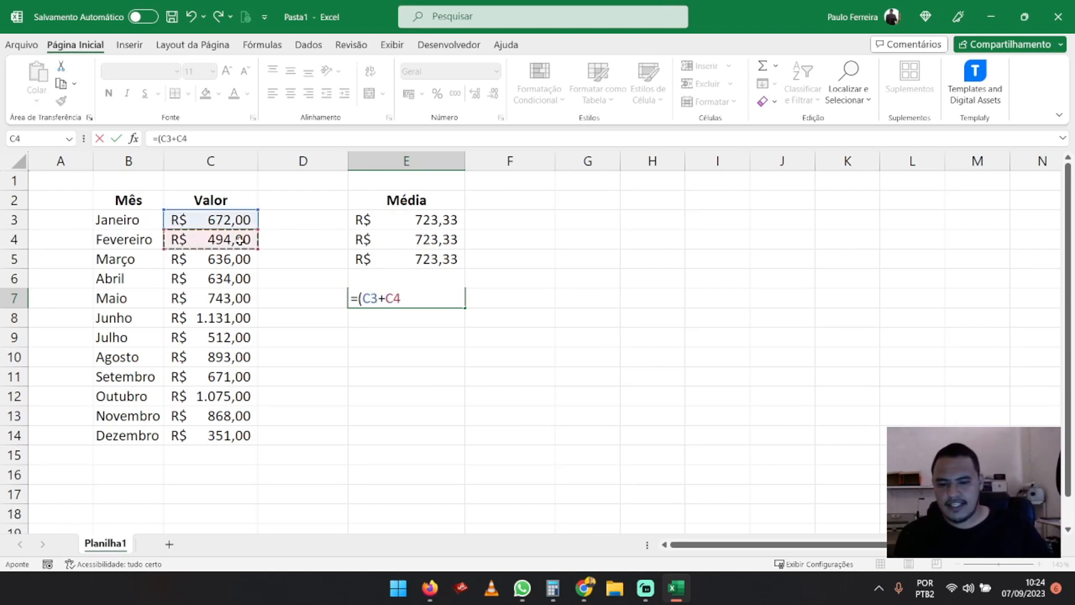
text(+)
click(229, 257)
text(+)
click(224, 278)
text(+)
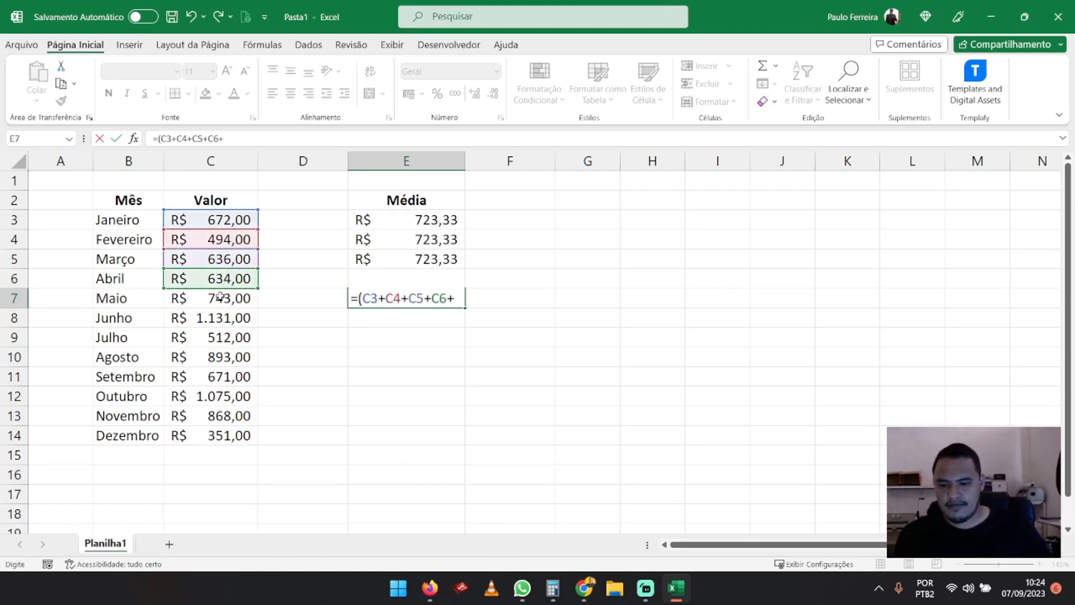
click(220, 298)
text(+)
click(220, 317)
text(+)
click(219, 337)
text(+)
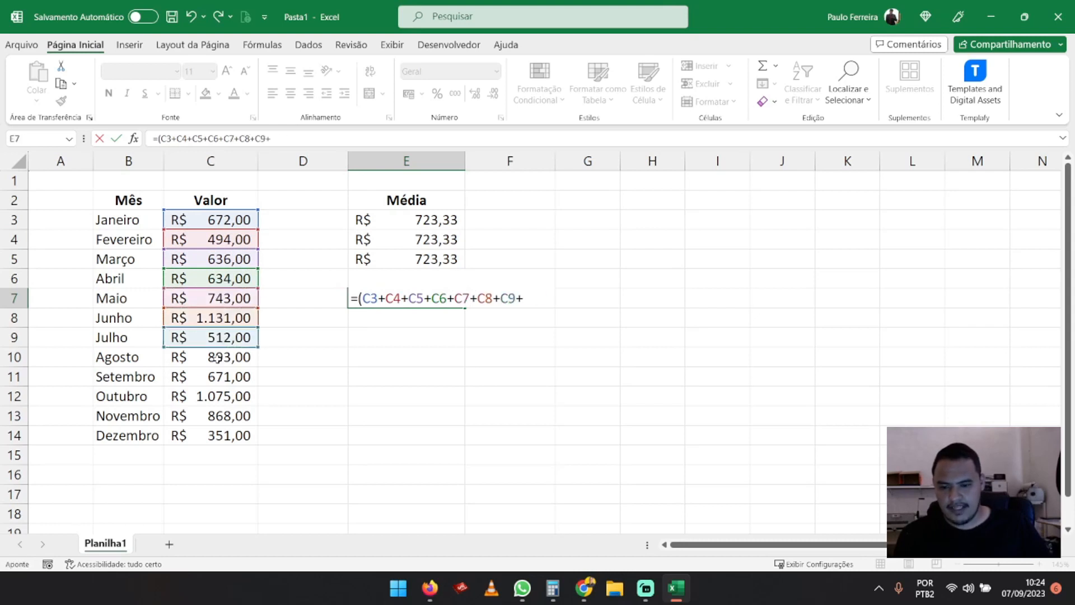
click(219, 357)
text(+)
click(217, 376)
text(+)
click(216, 395)
text(+)
click(213, 432)
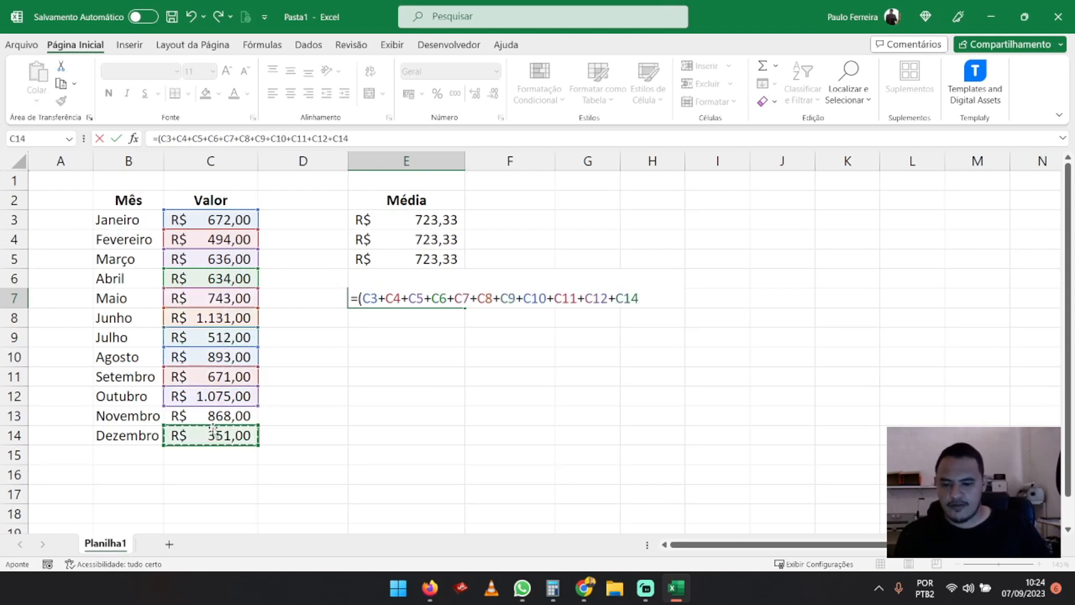
text(+)
click(216, 416)
text(+)
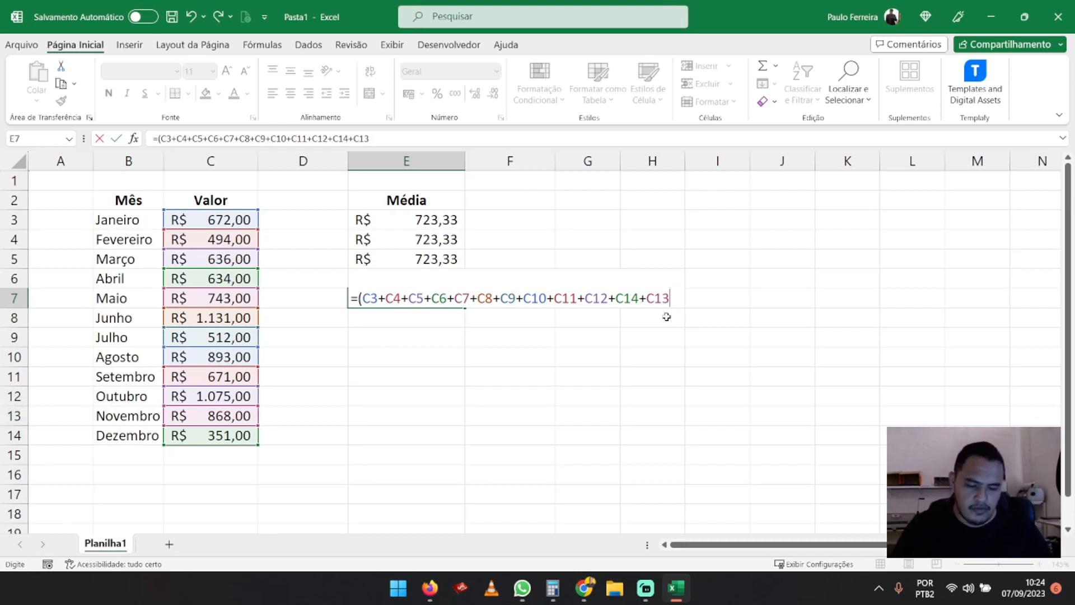
text()/12)
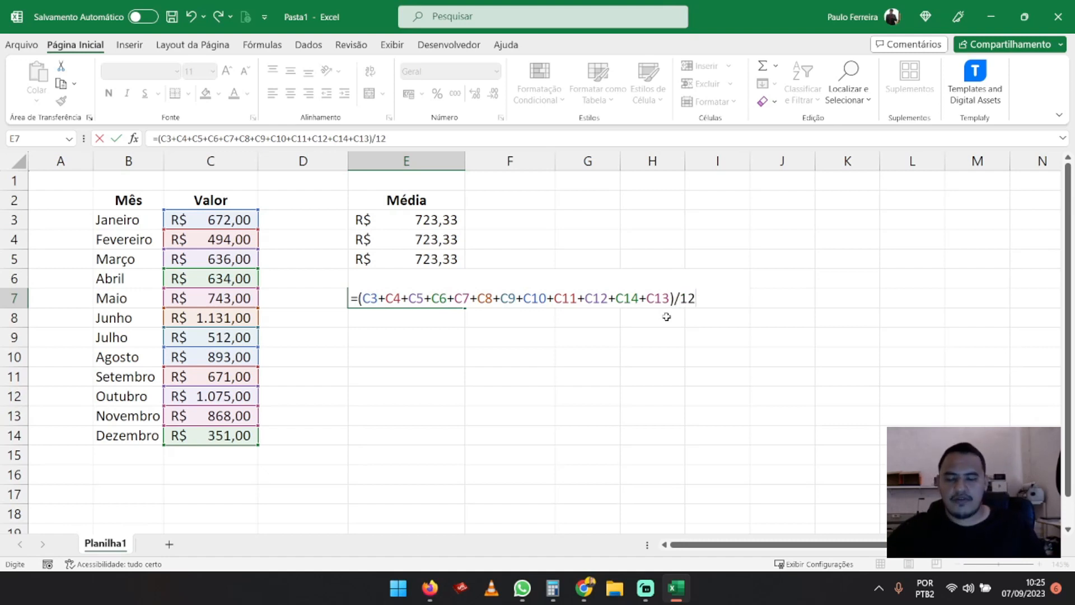
key(Return)
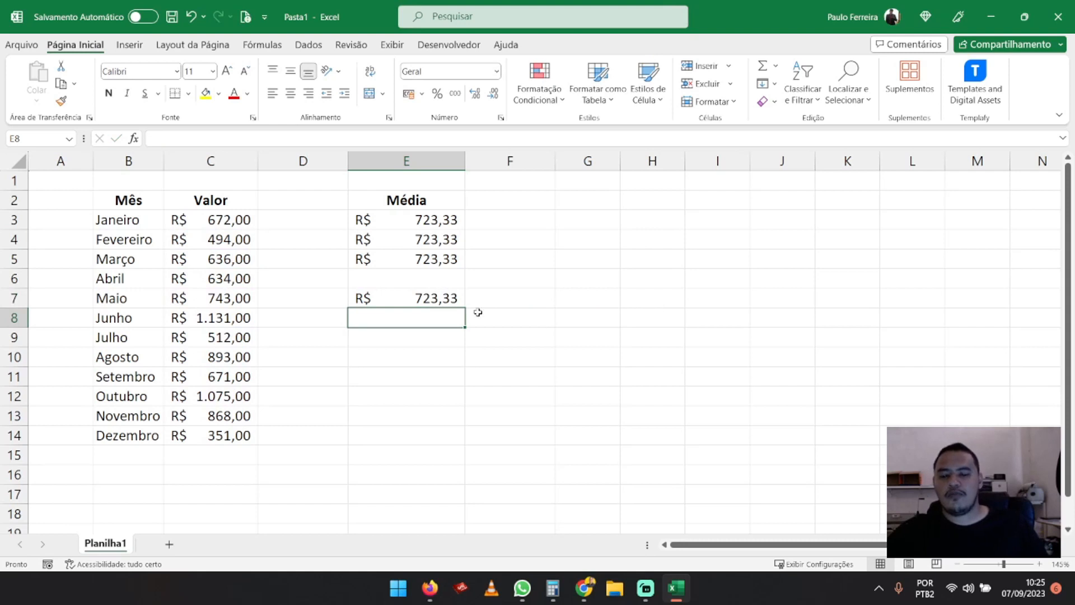
- Turn the formula in cell E7 into plain text by putting an asterisk before its equals sign, and select cell E3
click(412, 303)
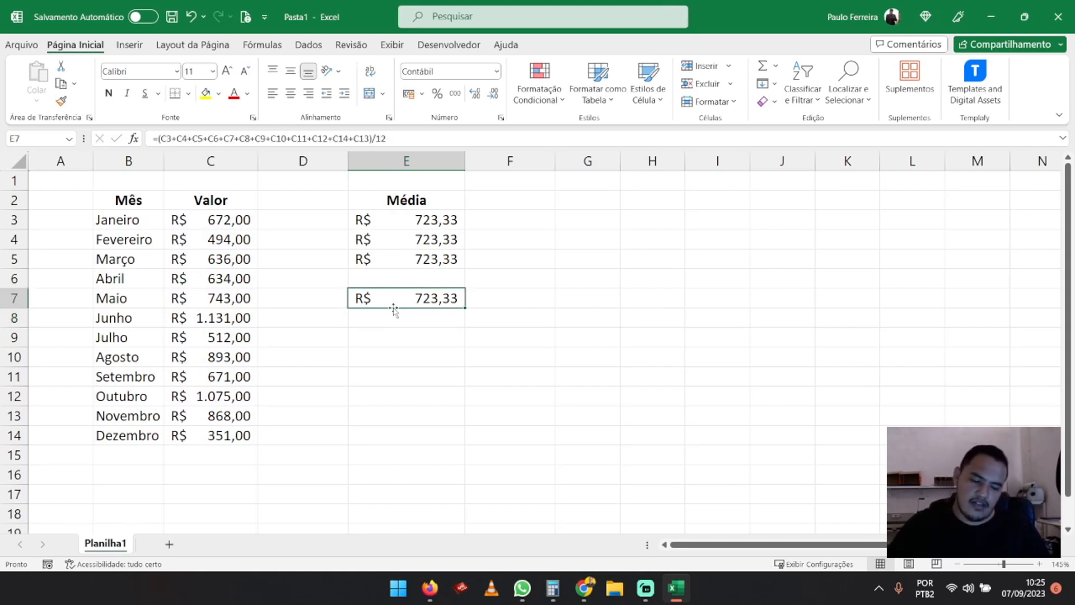
click(153, 137)
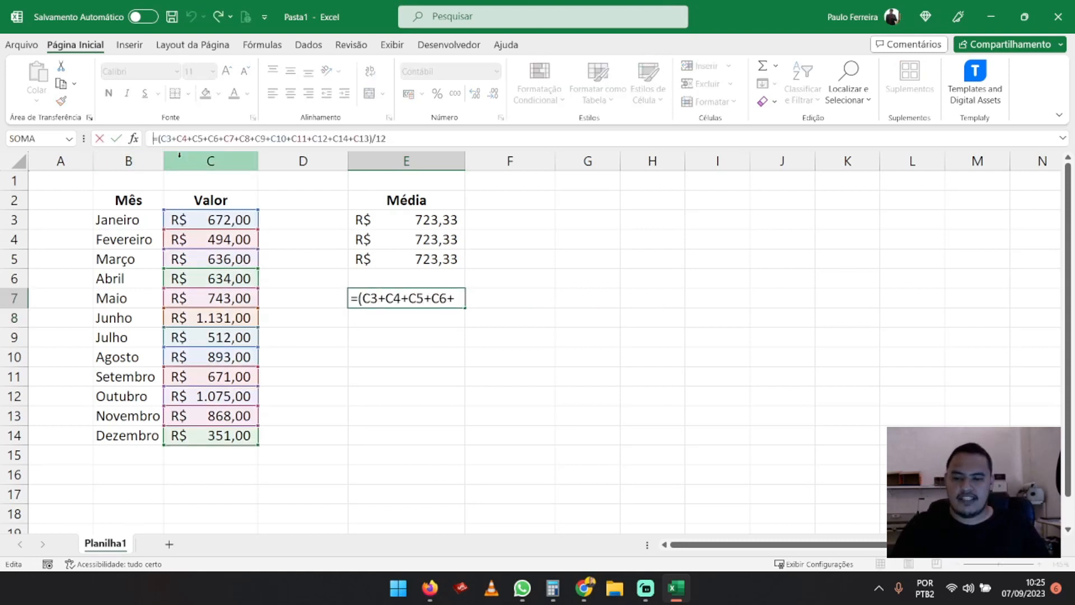
text(=)
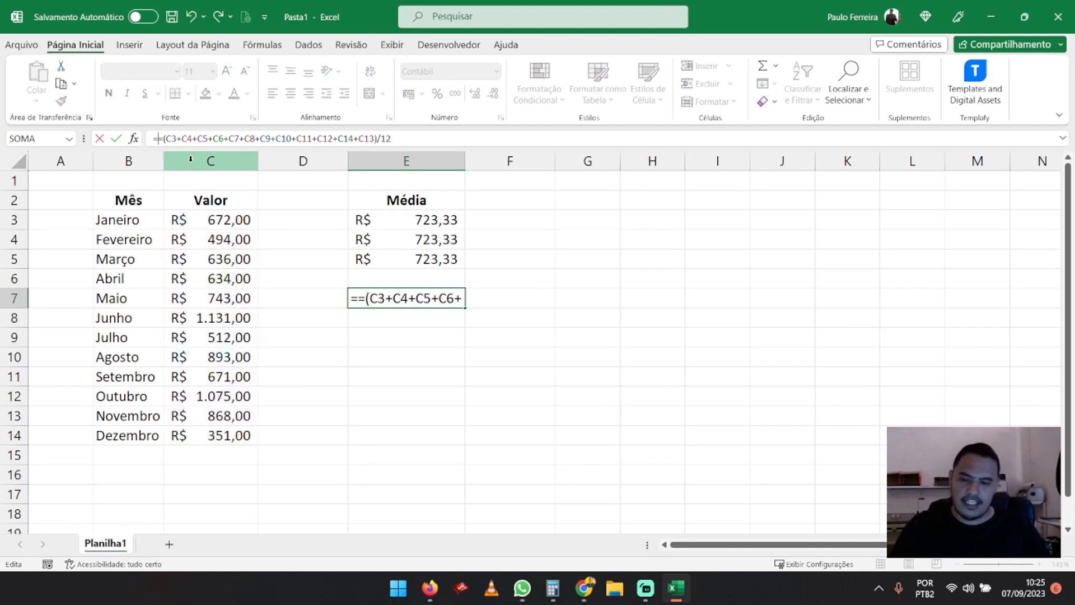
key(BackSpace)
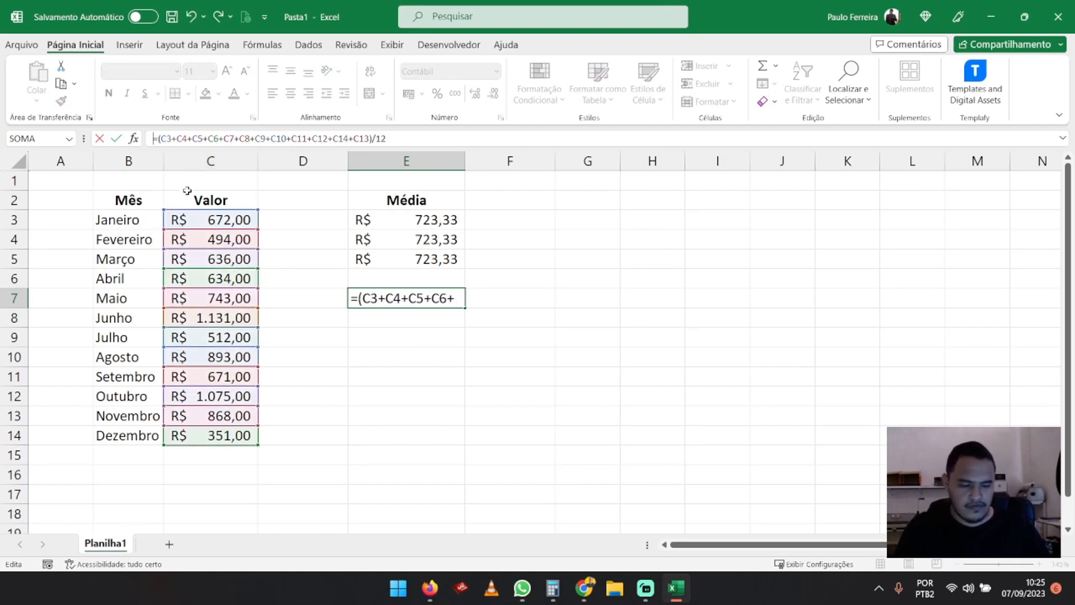
text(*)
key(Return)
click(358, 220)
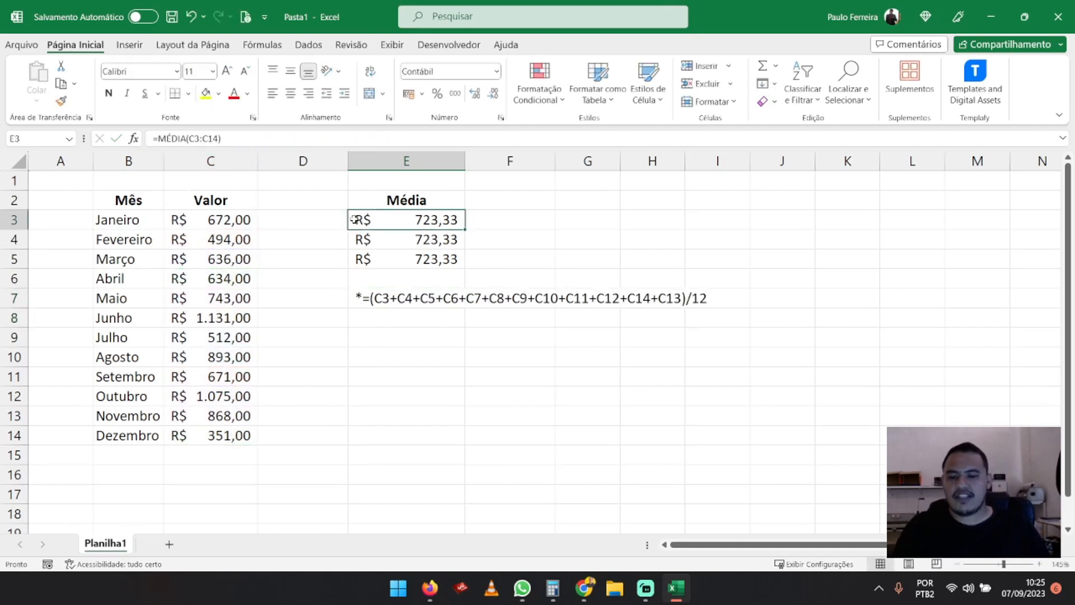
- Turn the MÉDIA formula in cell E3 into plain text with a leading asterisk and compare it with the manual formula in row 7
click(153, 138)
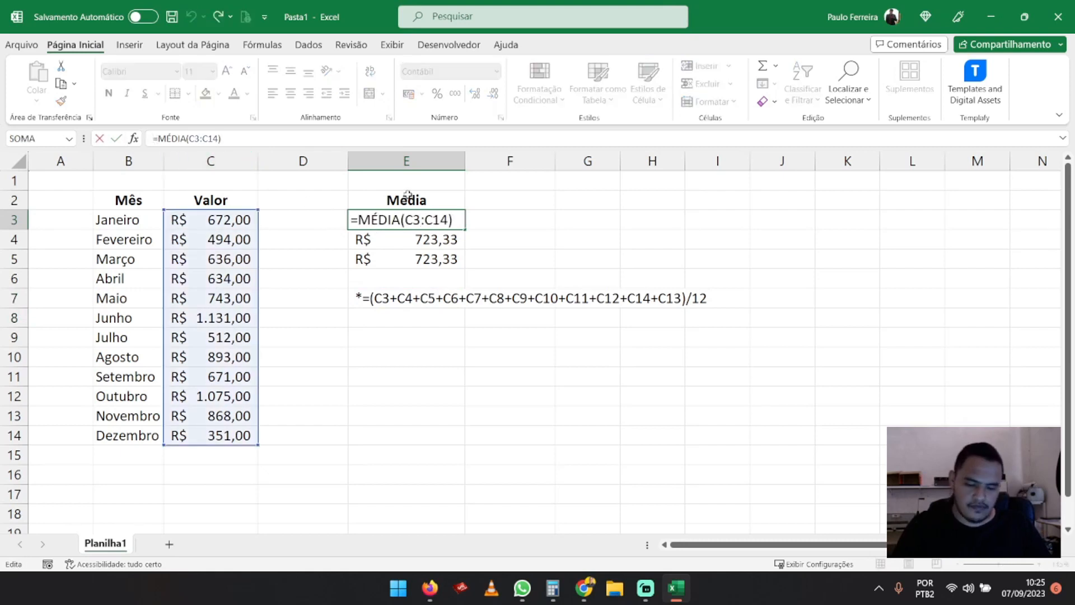
text(*)
key(Return)
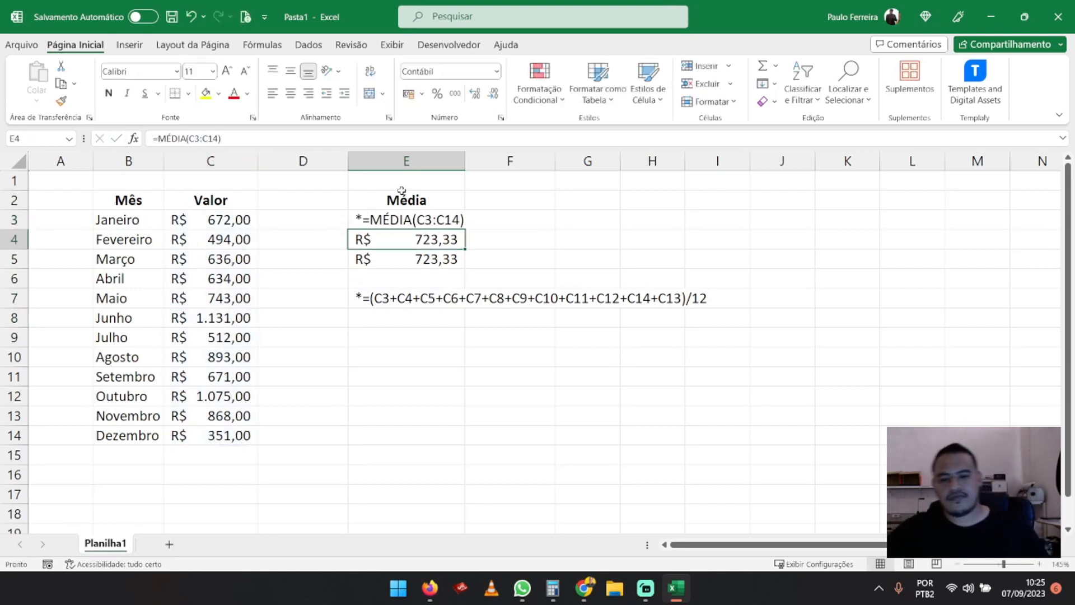
click(427, 215)
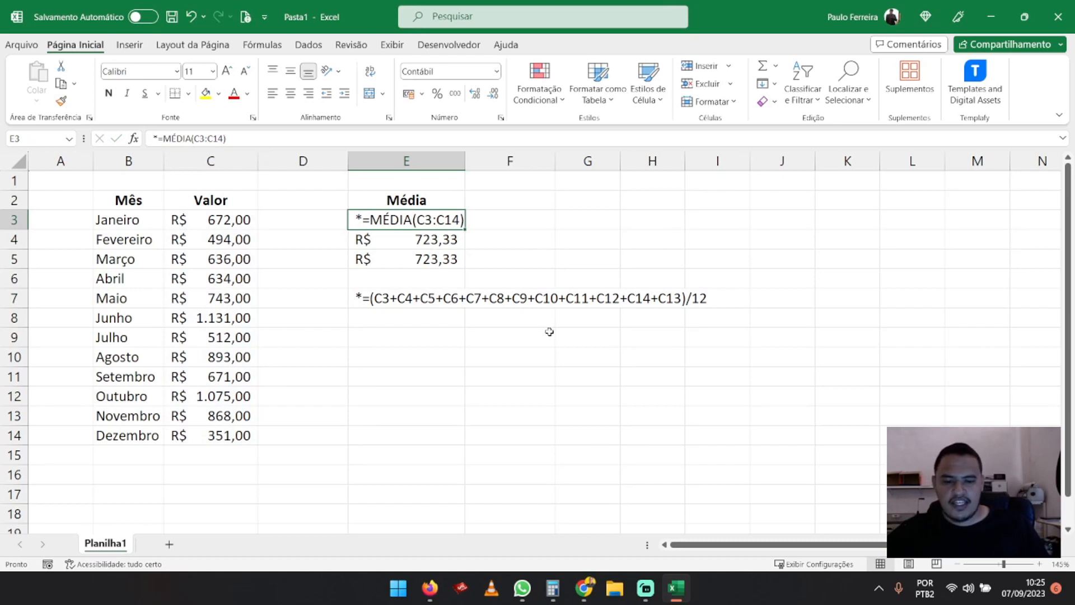
click(507, 300)
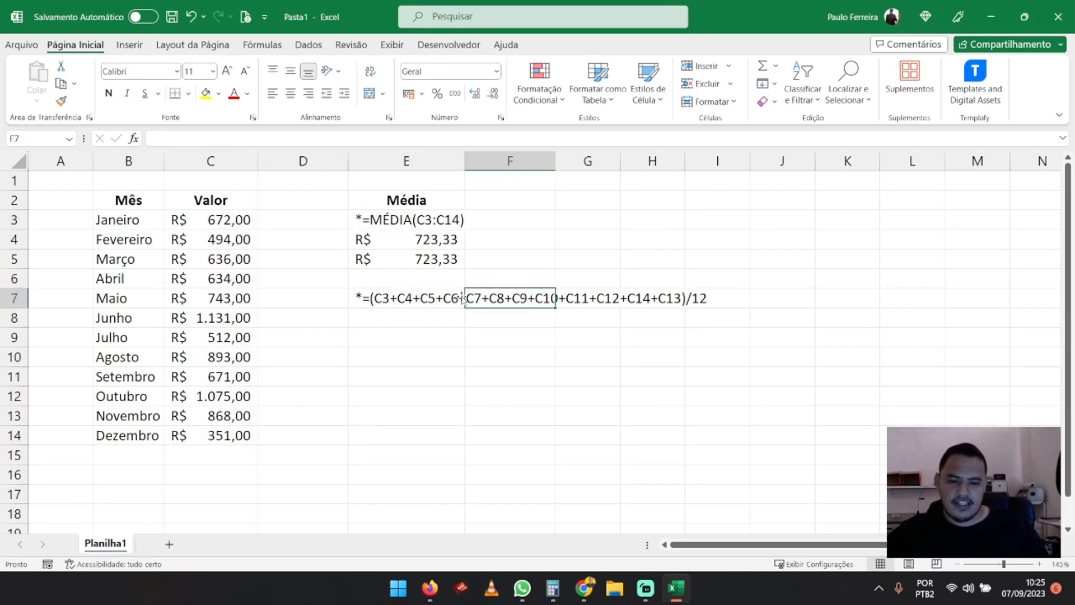
click(426, 217)
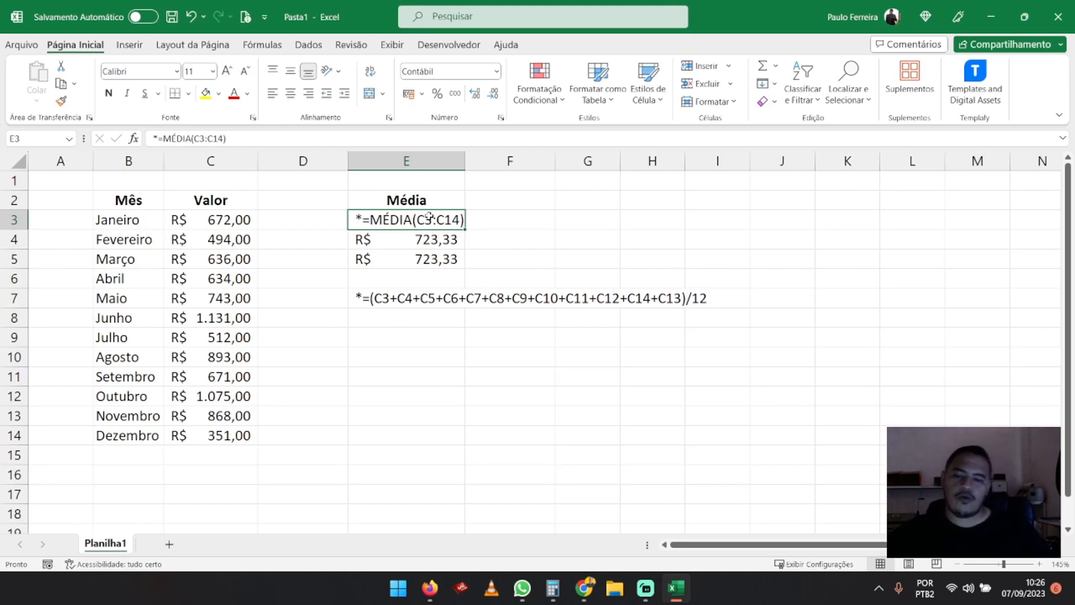
- Insert the automatic Média of the monthly values C3:C14 in cell C15 and check the result against the source range
drag(221, 221, 216, 439)
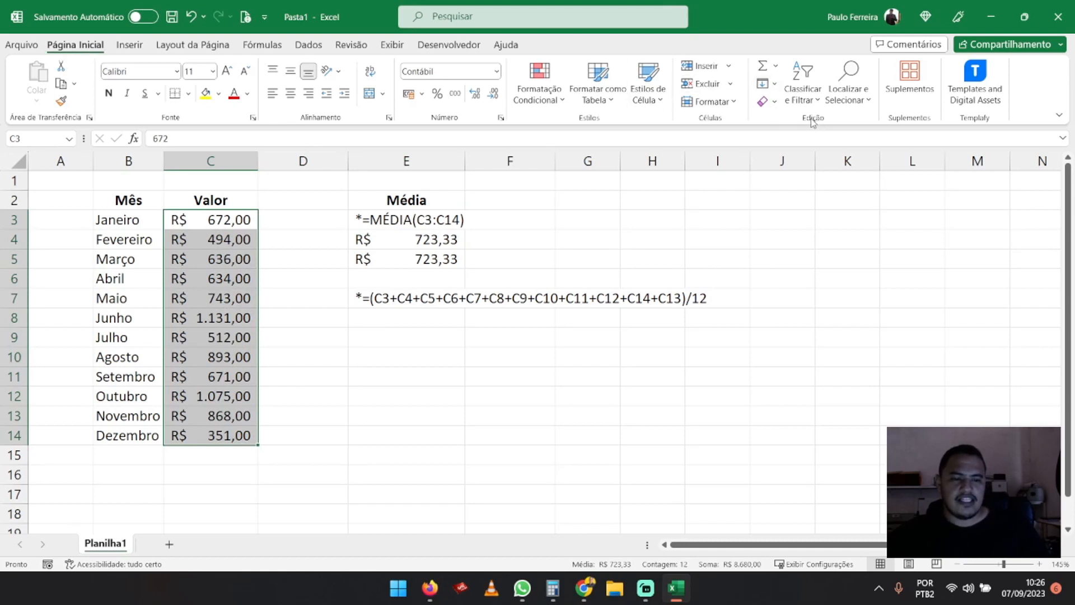
click(777, 68)
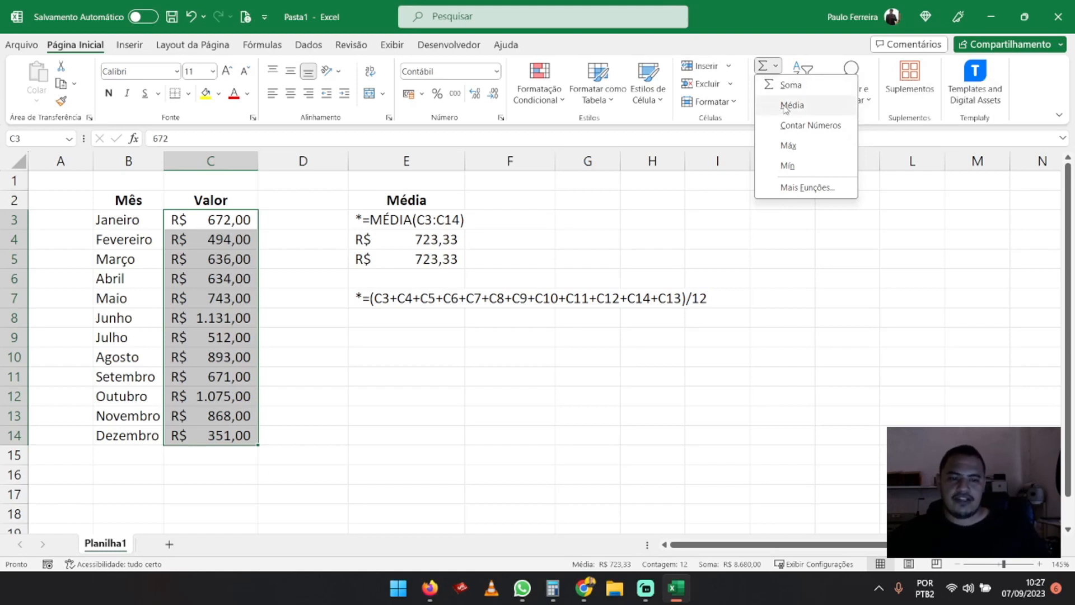
click(786, 106)
click(371, 332)
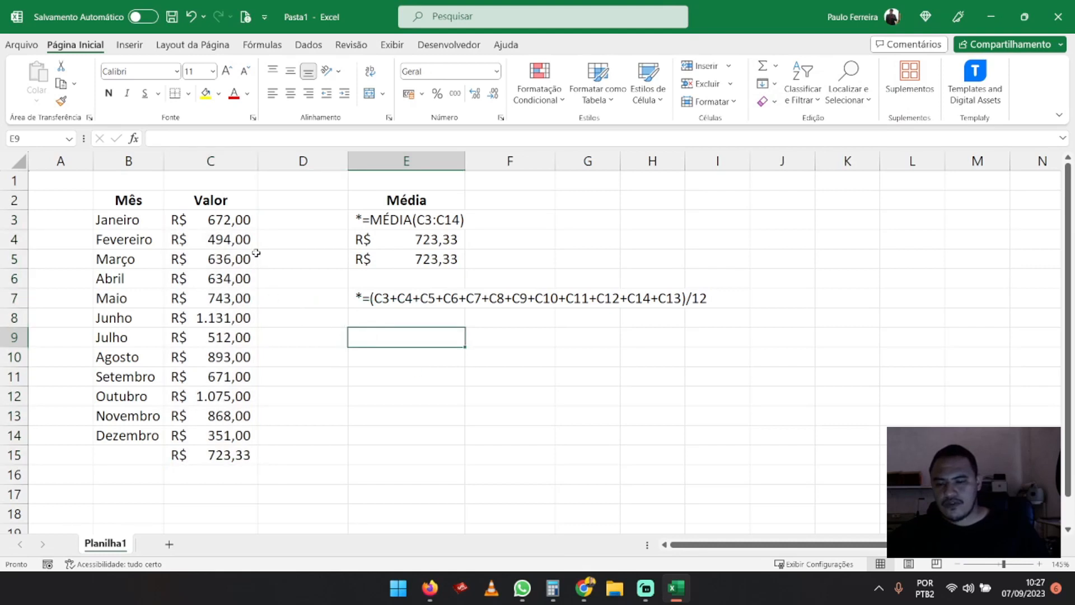
drag(242, 224, 222, 439)
click(225, 455)
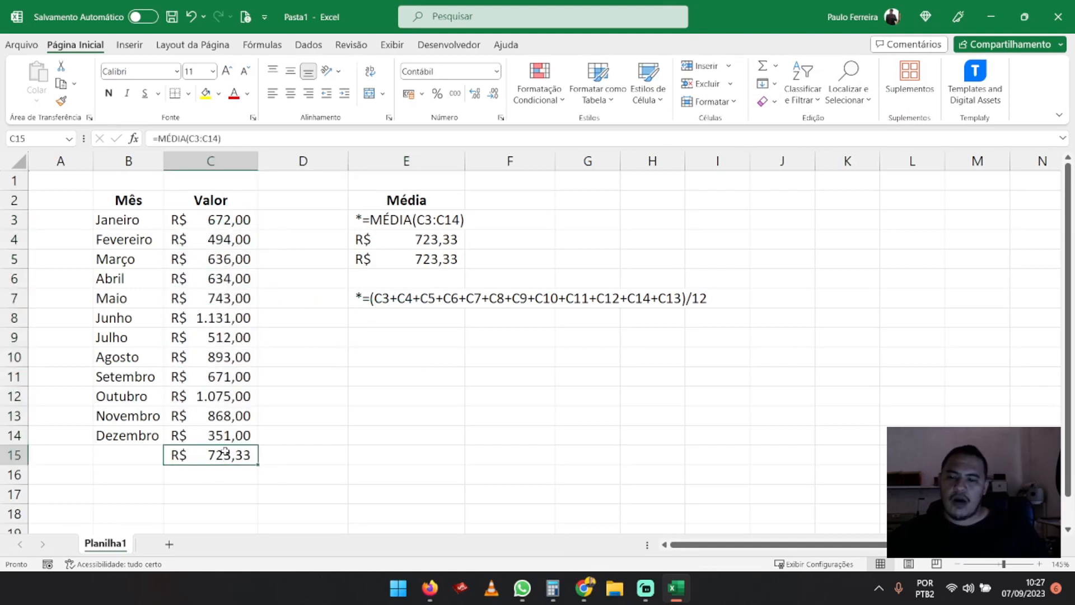
drag(242, 218, 227, 437)
click(235, 455)
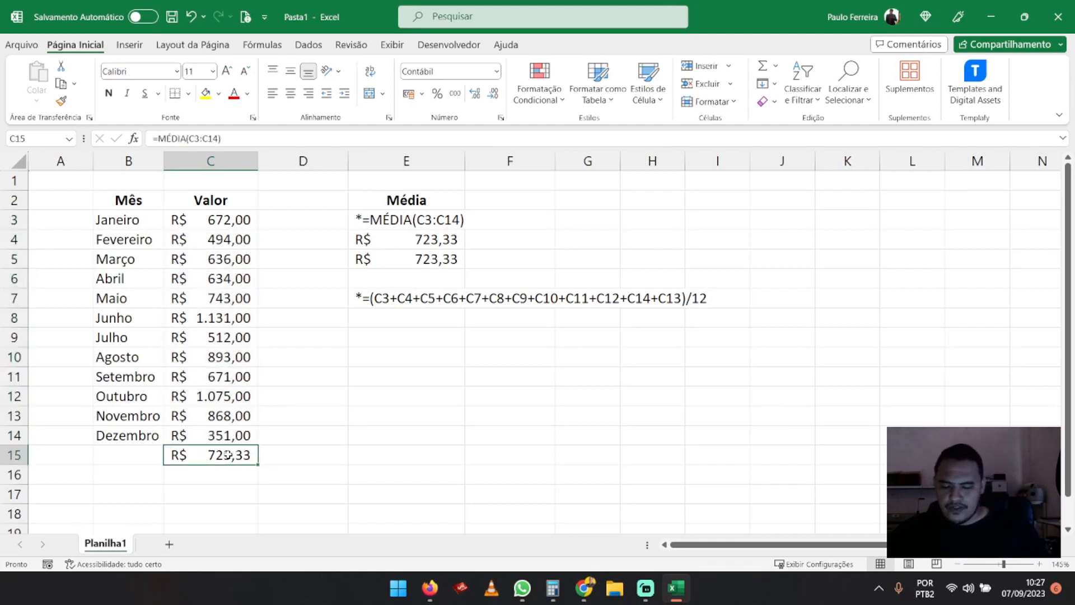
- Show the MÉDIA formula in cell C15 as plain text with a leading asterisk, and clear the cell
double_click(227, 455)
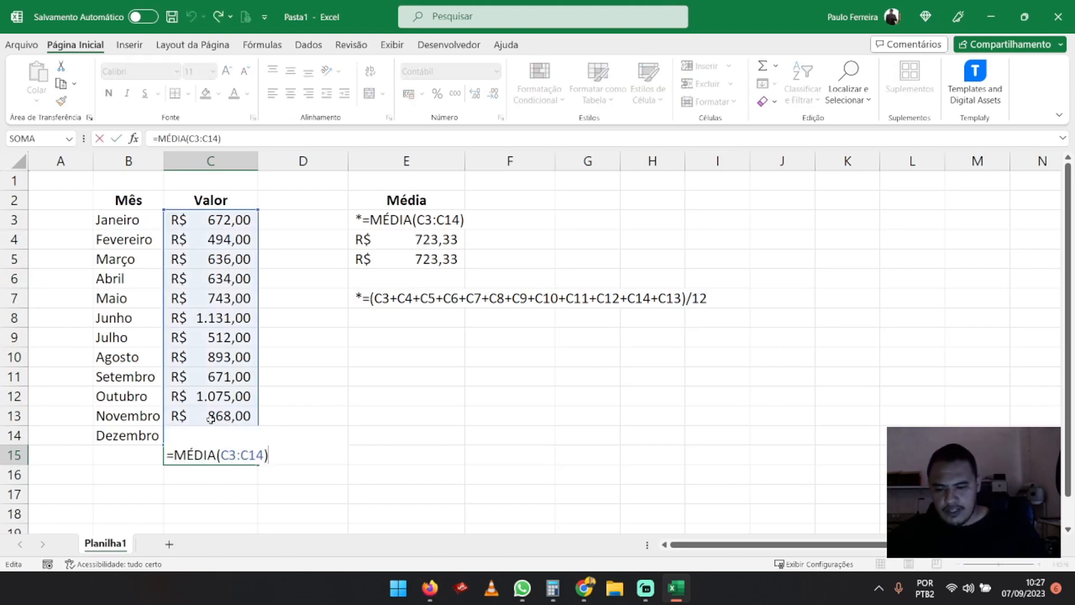
click(170, 457)
text(*)
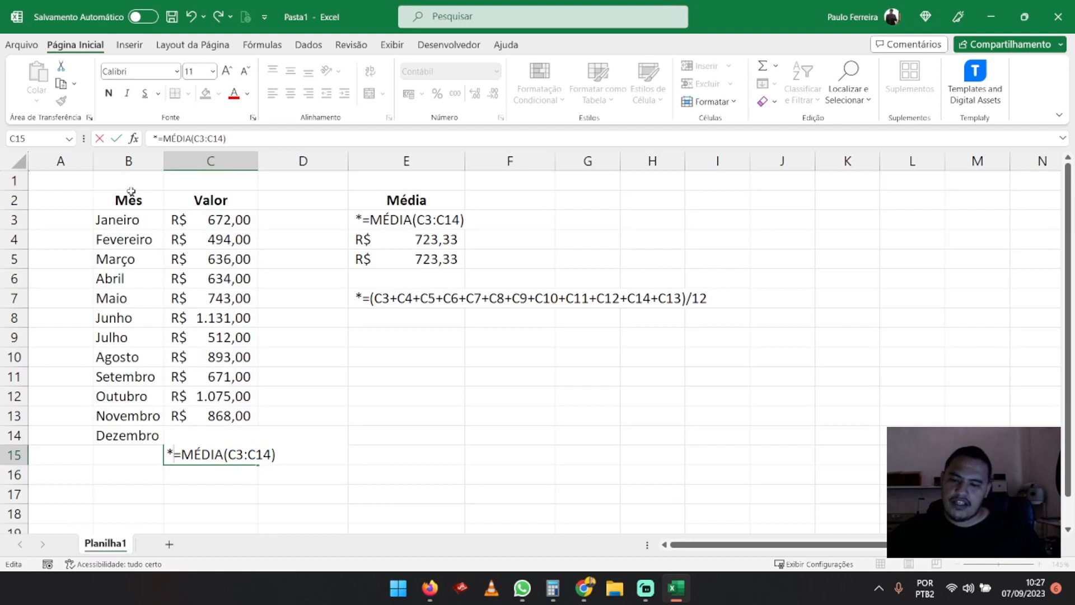
key(Return)
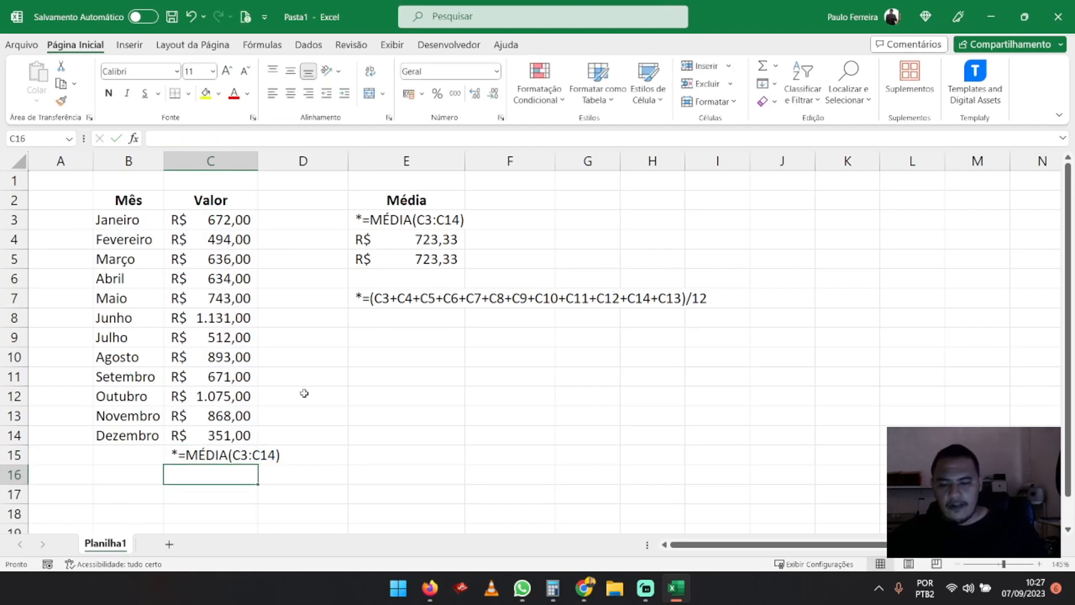
click(232, 451)
key(Delete)
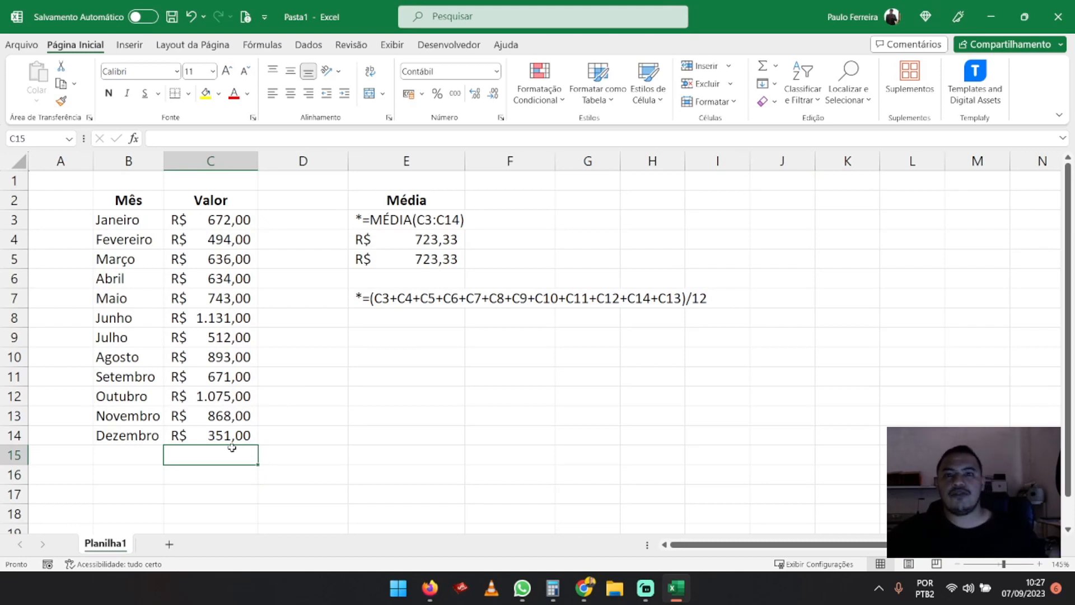
- Add the automatic Soma of the values C3:C14 below the column and undo it
drag(229, 220, 229, 430)
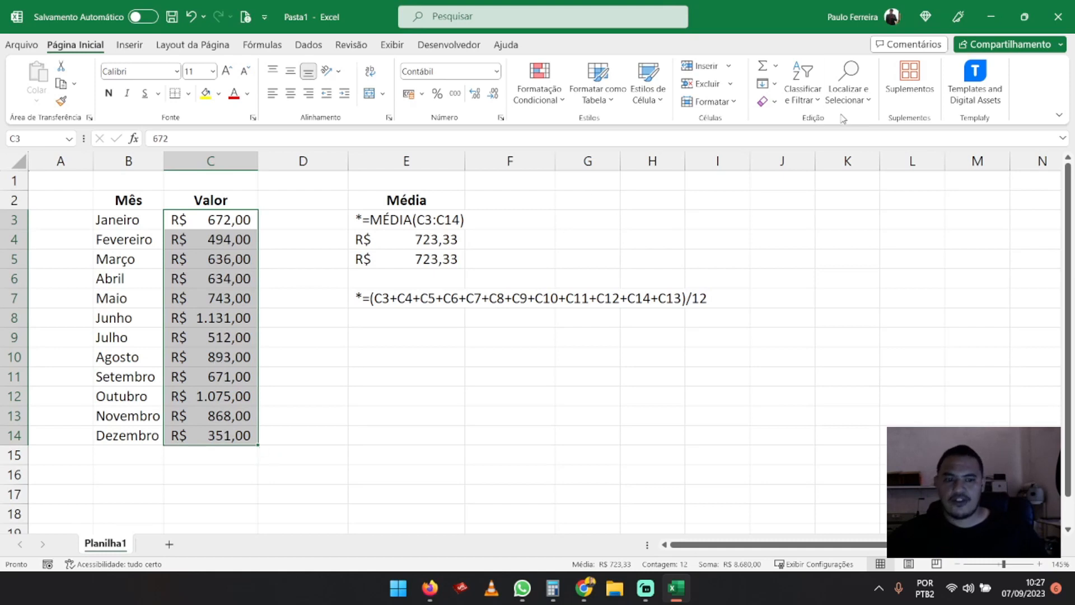
click(775, 66)
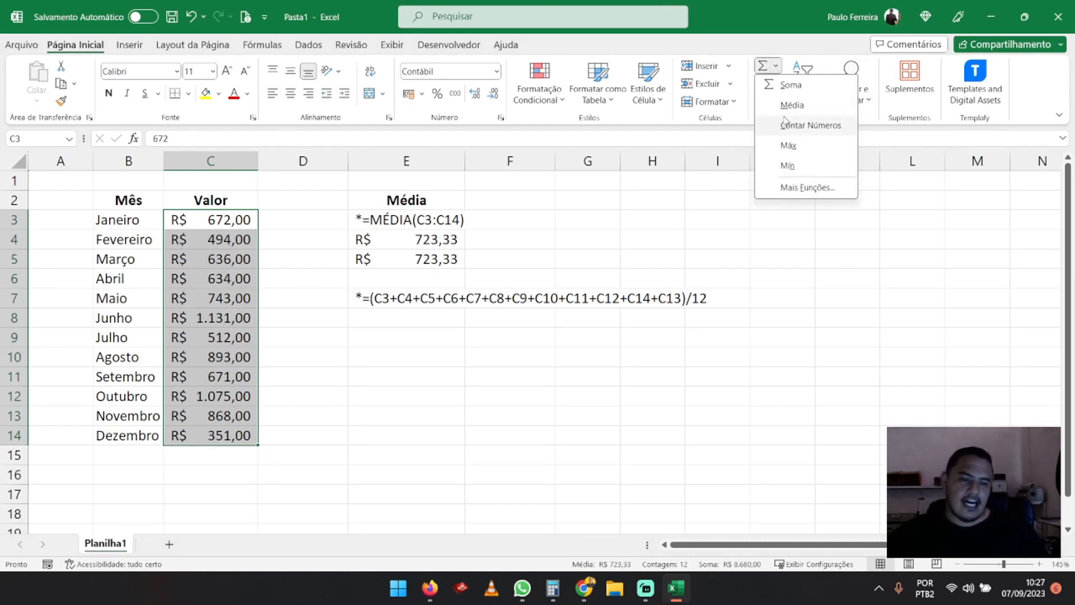
click(790, 85)
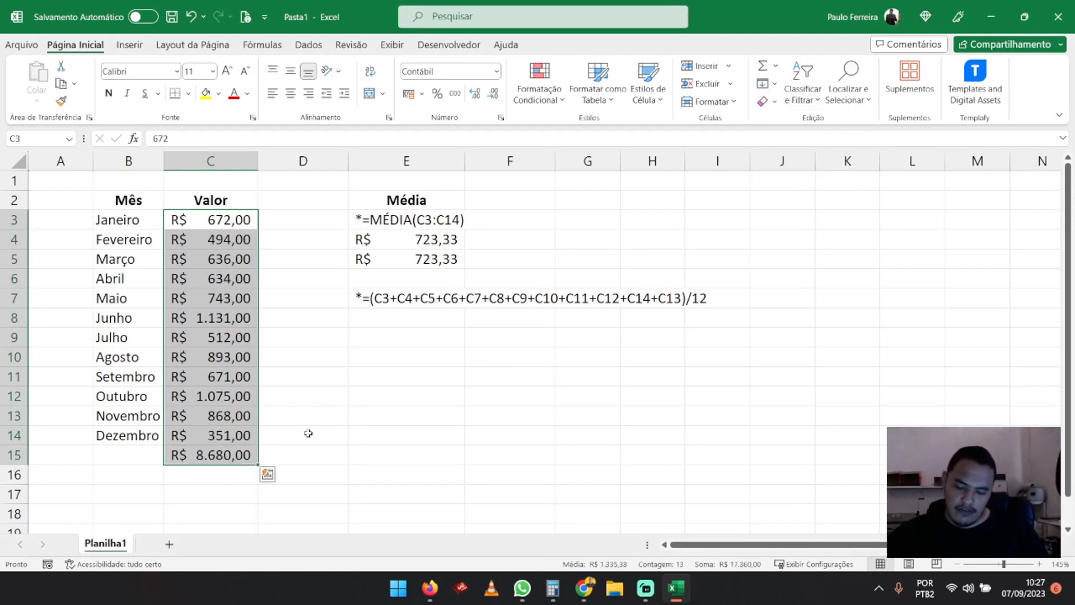
key(ctrl+z)
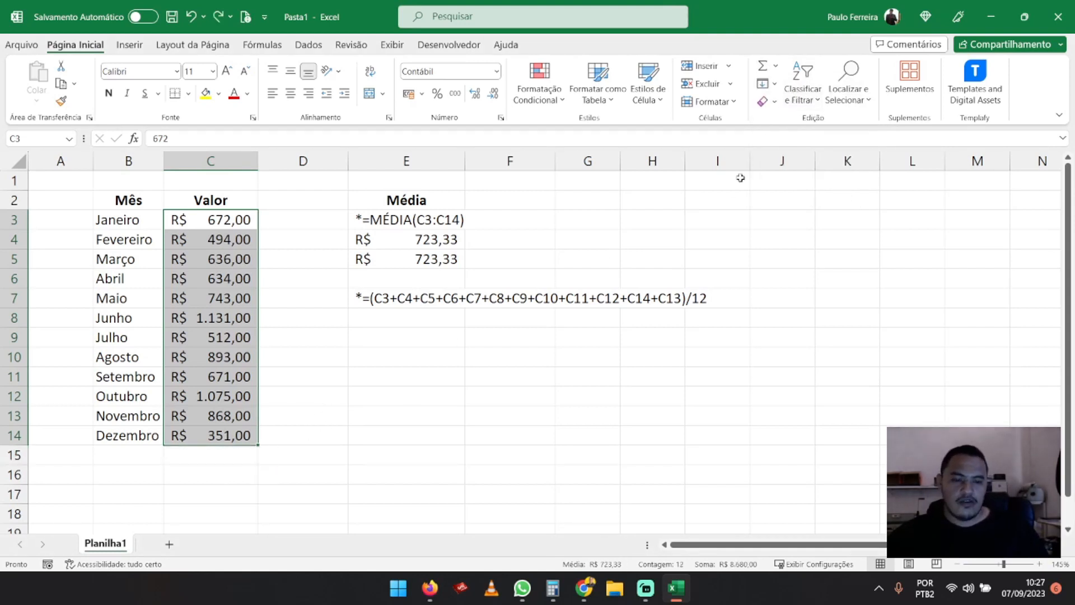
- Insert the automatic Média of C3:C14 in cell C15 and review the averaged range and the resulting formula
click(775, 65)
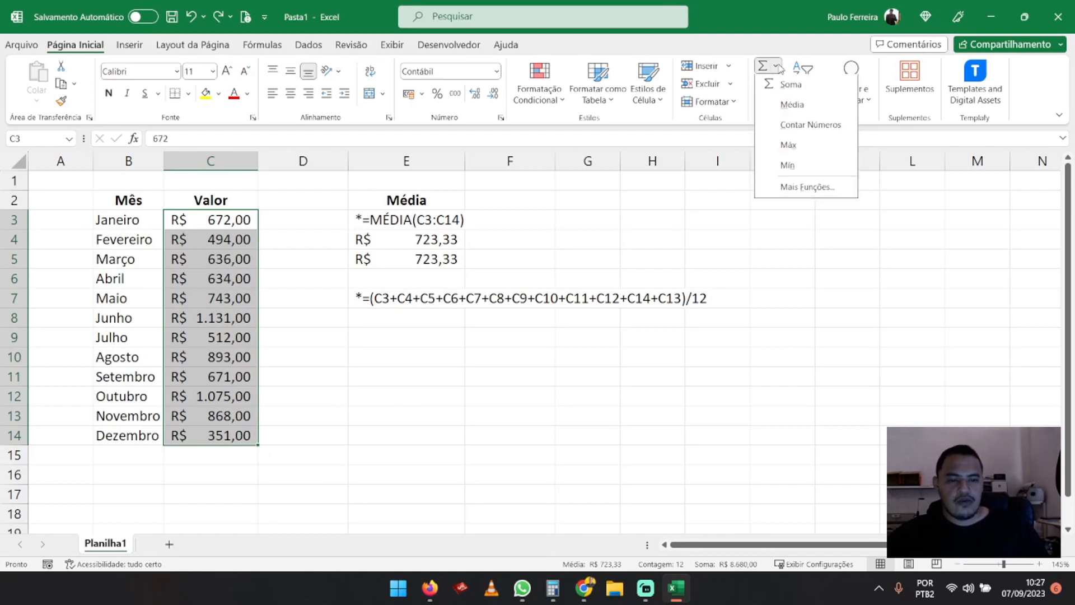
click(791, 105)
click(303, 376)
drag(236, 219, 221, 434)
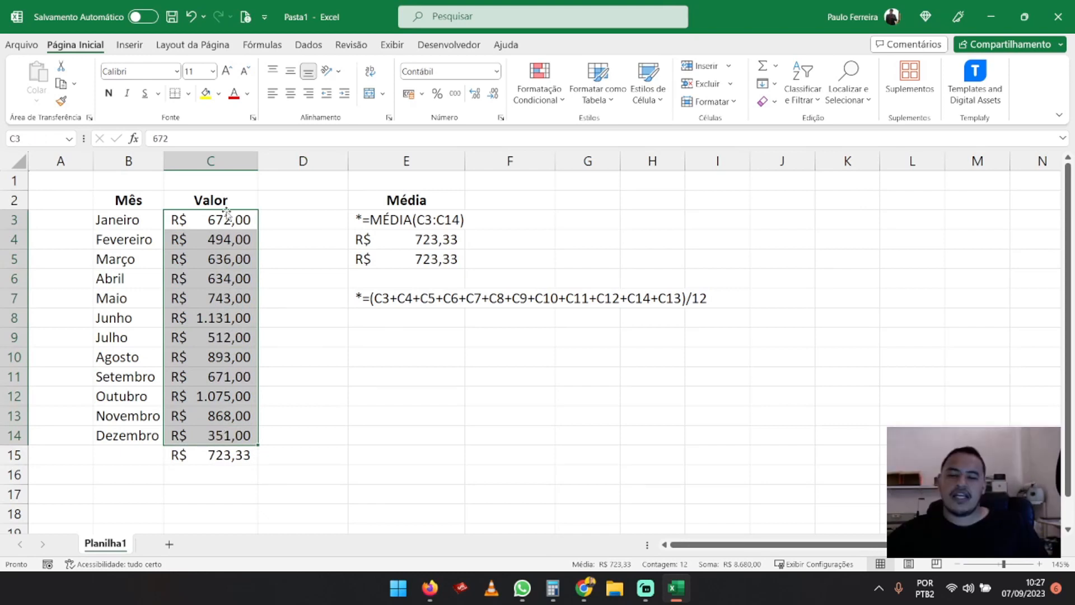
click(215, 454)
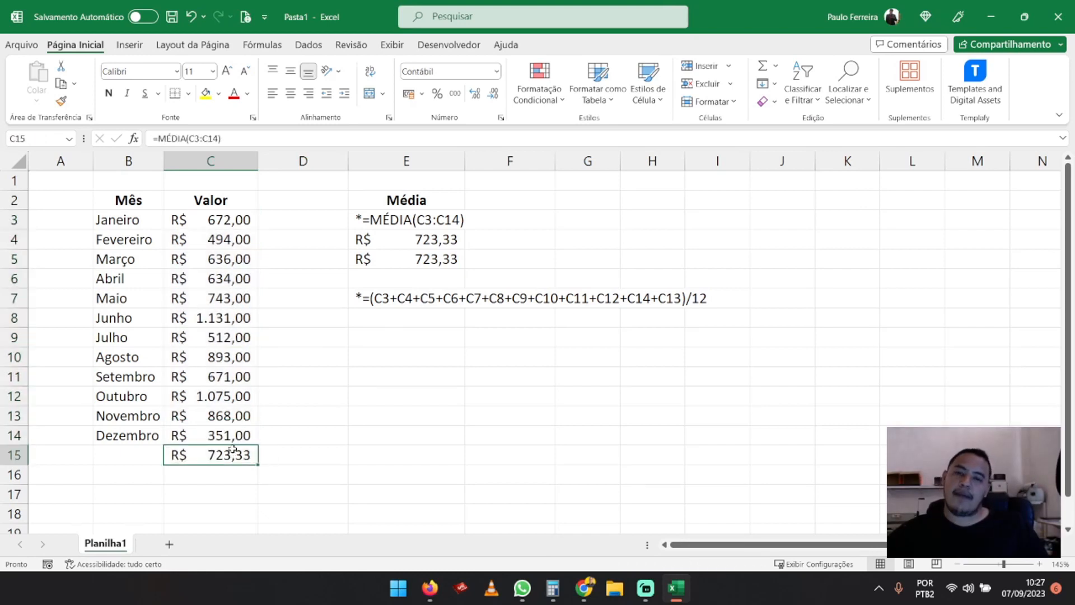
click(274, 237)
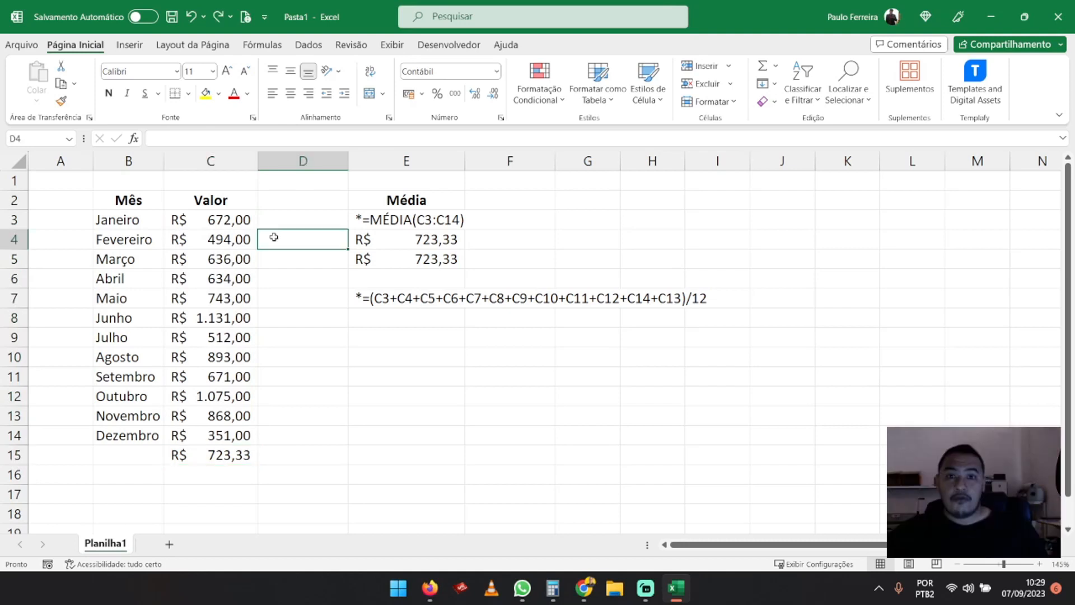